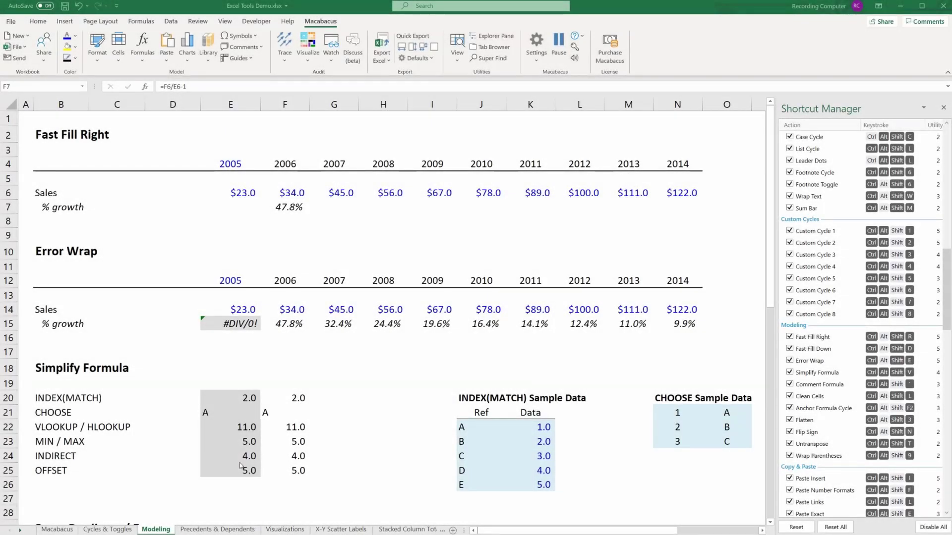
Fill the 2006 growth formula in F7 across row 7 through N7.
left_click(295, 208)
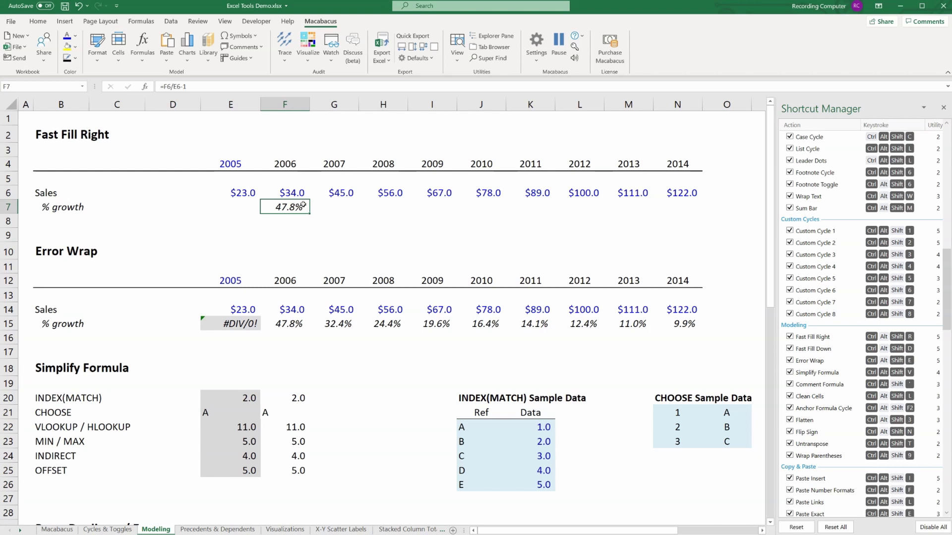
key("shift+Right")
key("shift+Right")
key("shift+Right")
key("shift+Right")
key("shift+Right")
key("shift+Right")
key("shift+Right")
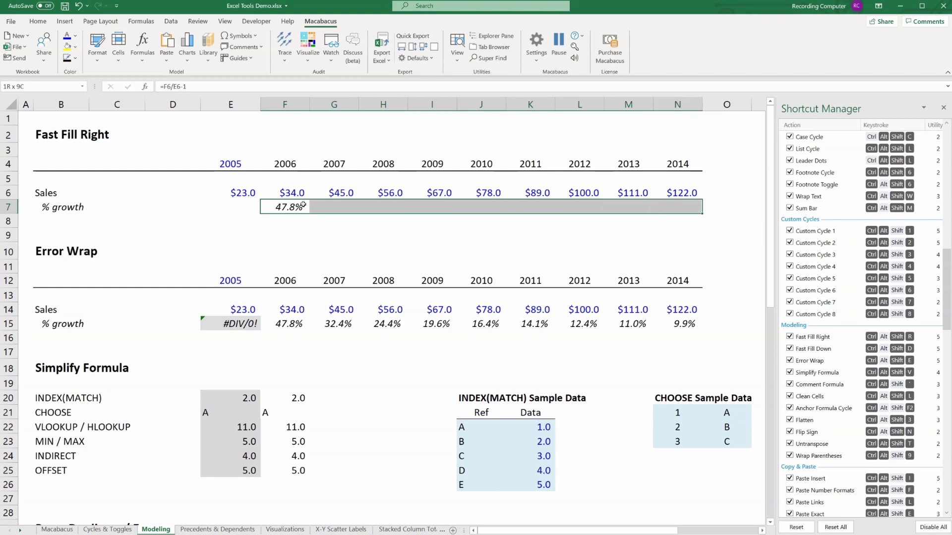
key("ctrl+alt+shift+r")
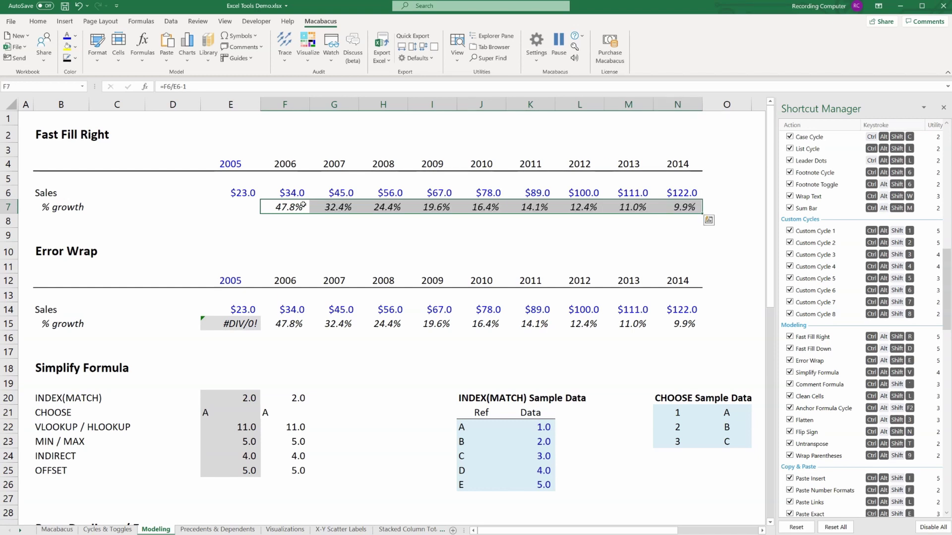
Clear the filled growth values from G7:N7, leaving only F7.
key("Right")
key("shift+Right")
key("shift+Right")
key("shift+Right")
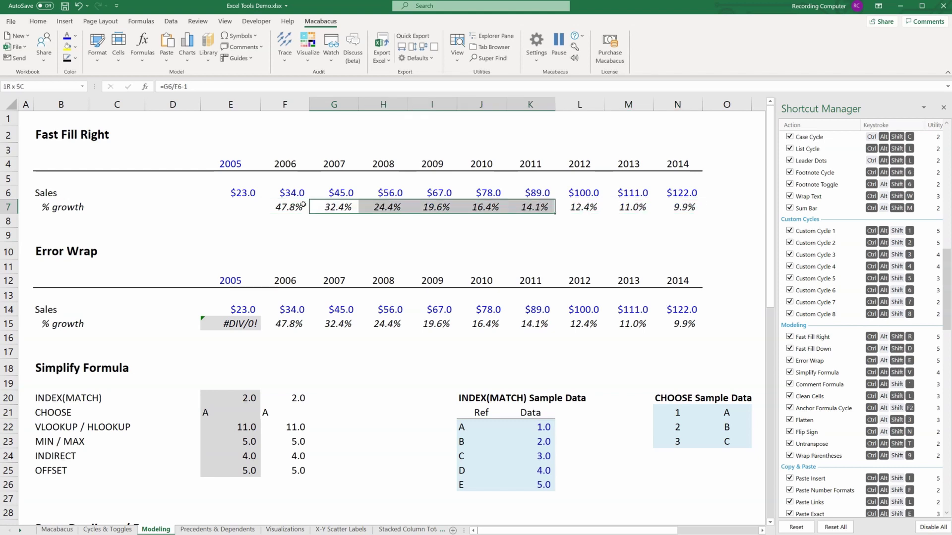
key("shift+Right")
key("shift+Right")
key("shift+Right")
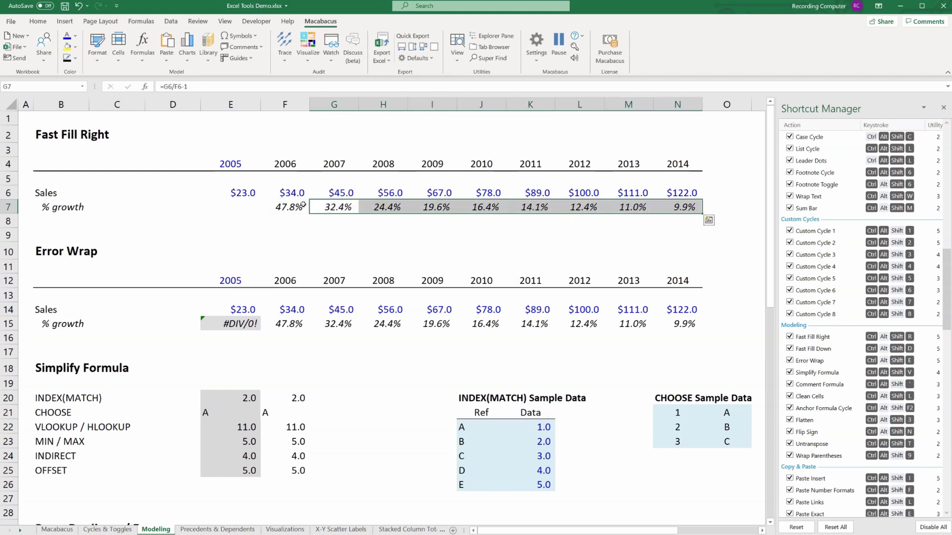
key("Delete")
key("Left")
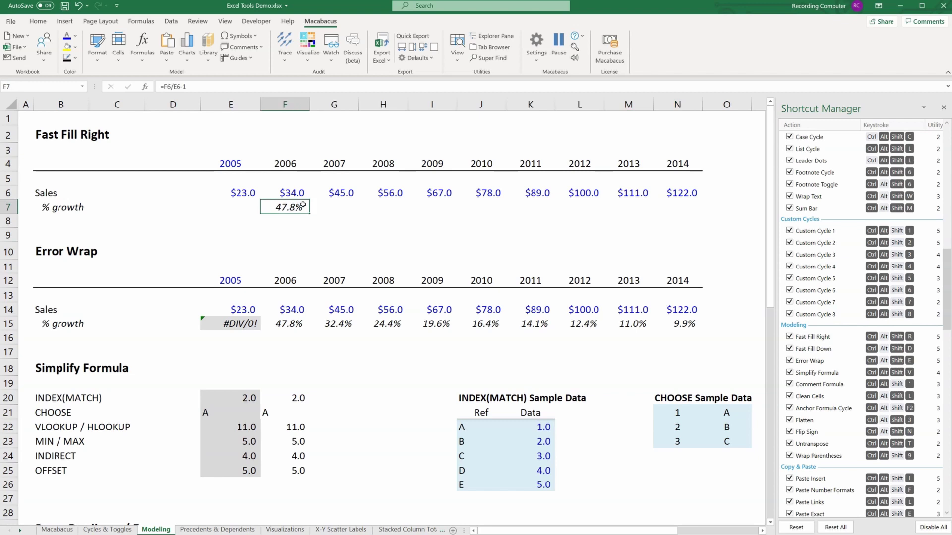
Refill F7's growth formula across to N7 with Fast Fill Right (Ctrl+Shift+R).
key("shift+Right")
key("shift+Right")
key("shift+Right")
key("shift+Right")
key("shift+Right")
key("shift+Right")
key("shift+Right")
key("shift+Left")
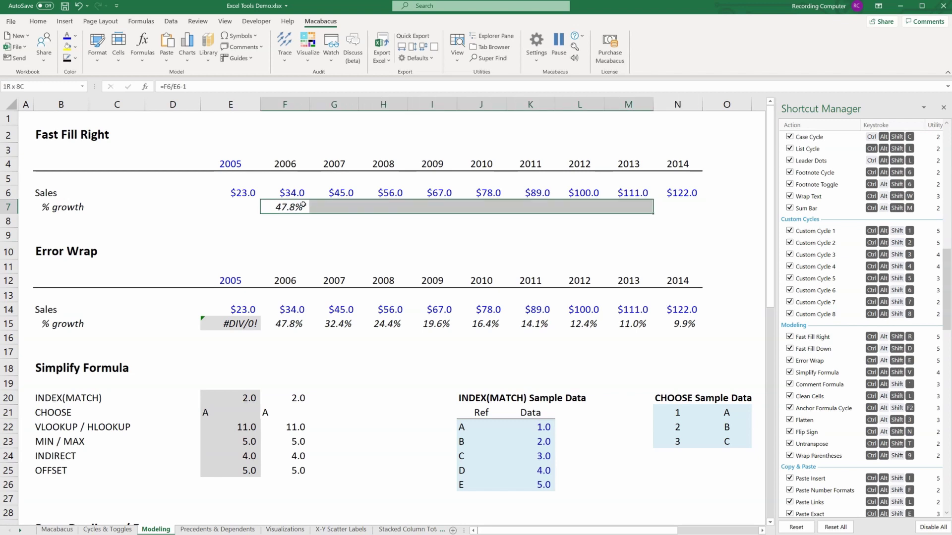
key("shift+Right")
key("shift+Right")
key("shift+Left")
key("Left")
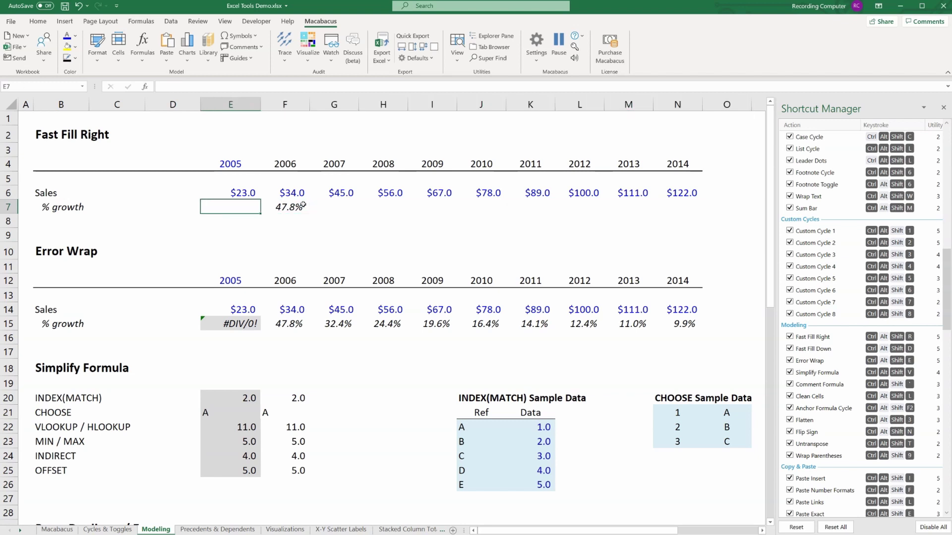
key("Right")
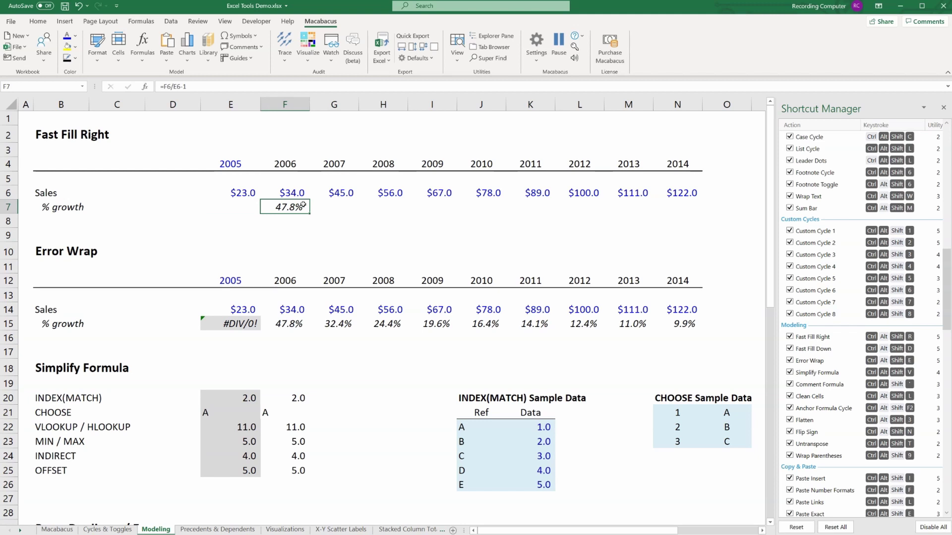
key("ctrl+Right")
key("Home")
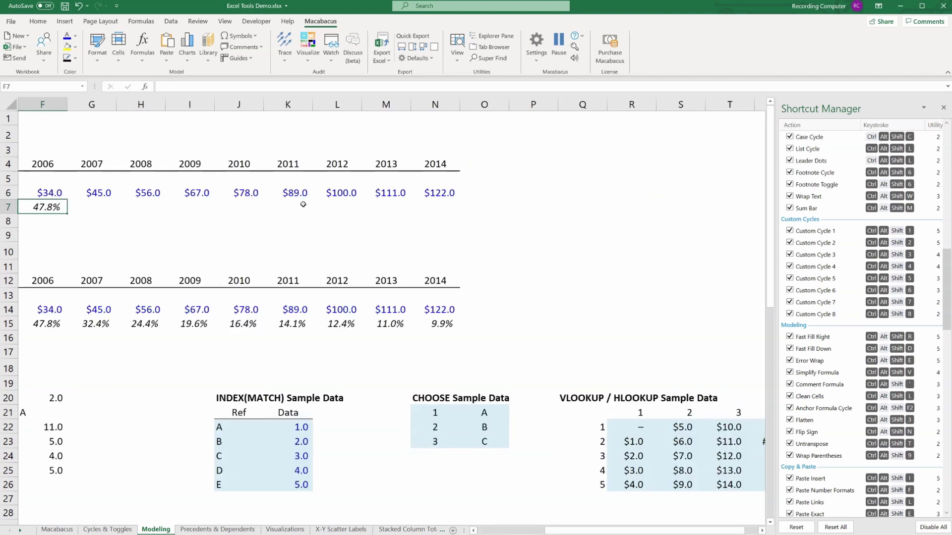
left_click(302, 205)
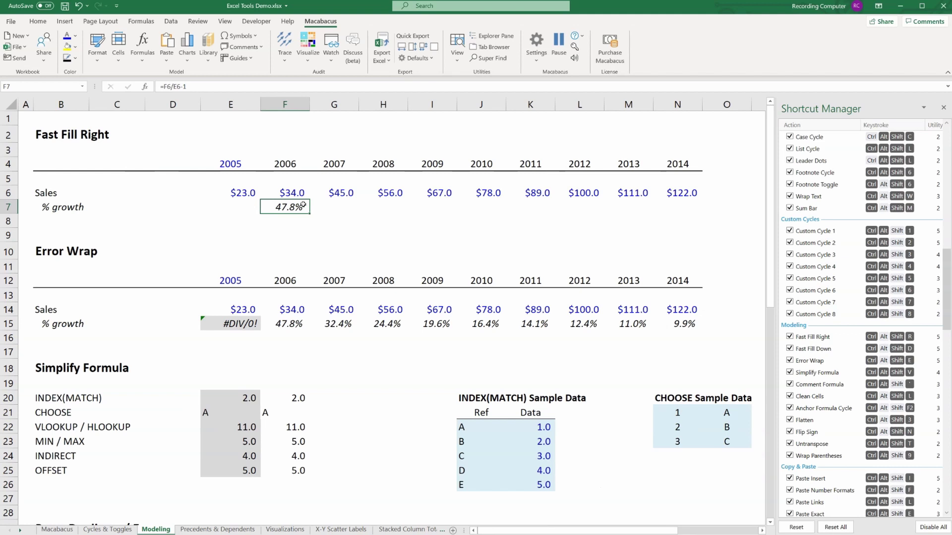
key("ctrl+shift+r")
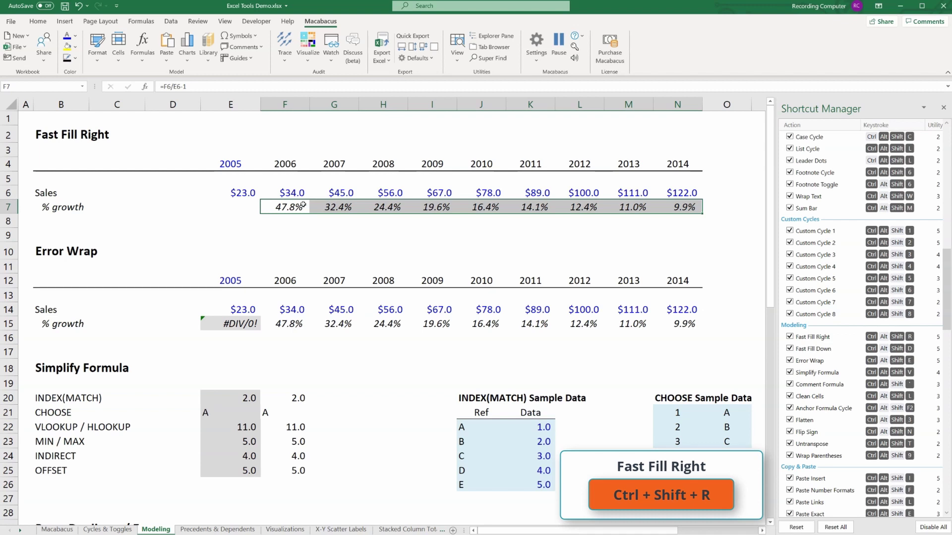
Delete the growth values in G7:N7 again.
left_click(303, 205)
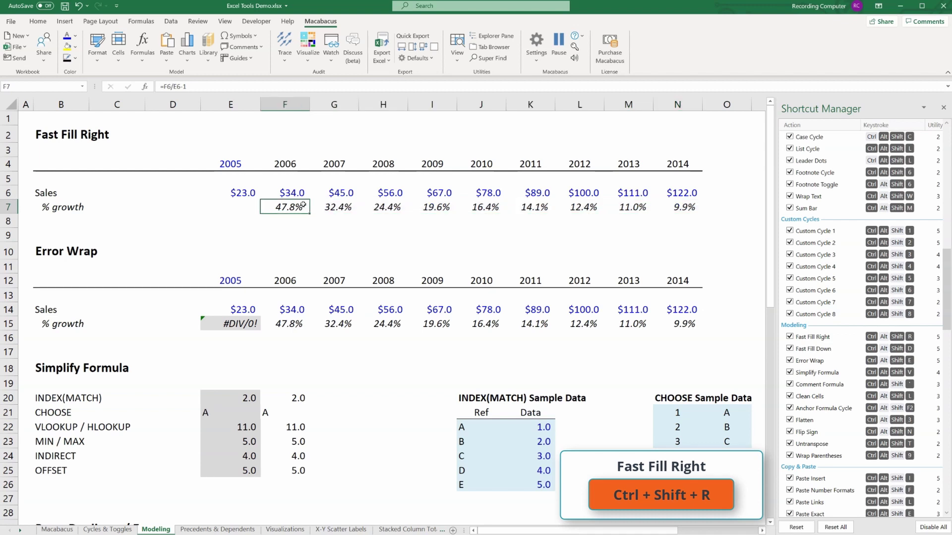
key("Right")
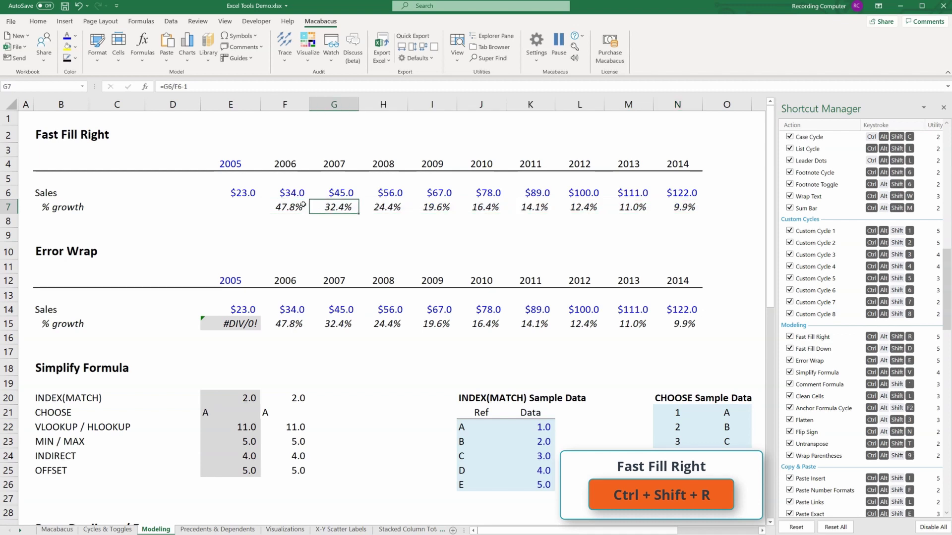
key("ctrl+shift+Right")
key("Delete")
Confirm Sales runs through 2014, then fast-fill F7's growth formula to N7 (47.8%–9.9%).
key("Left")
key("Left")
key("Right")
key("Up")
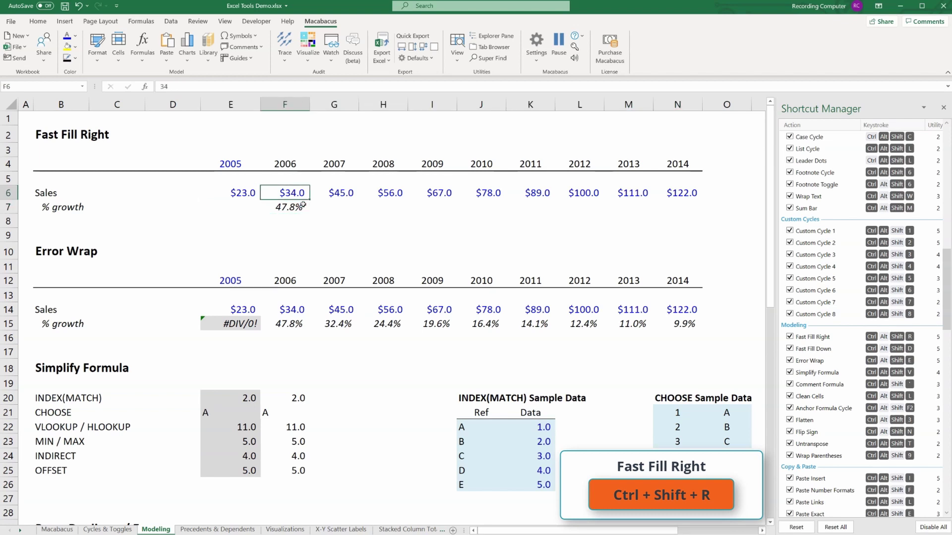
key("ctrl+shift+Right")
key("Down")
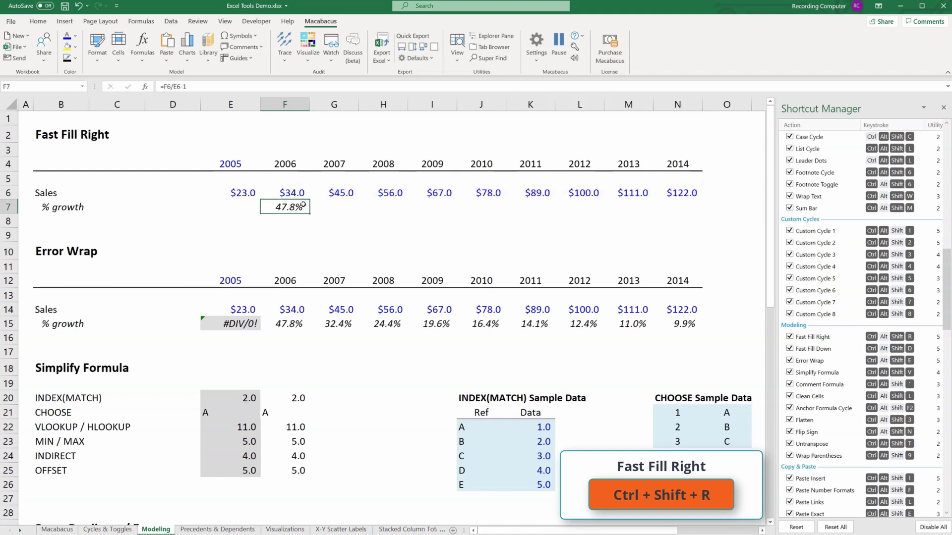
key("ctrl+shift+r")
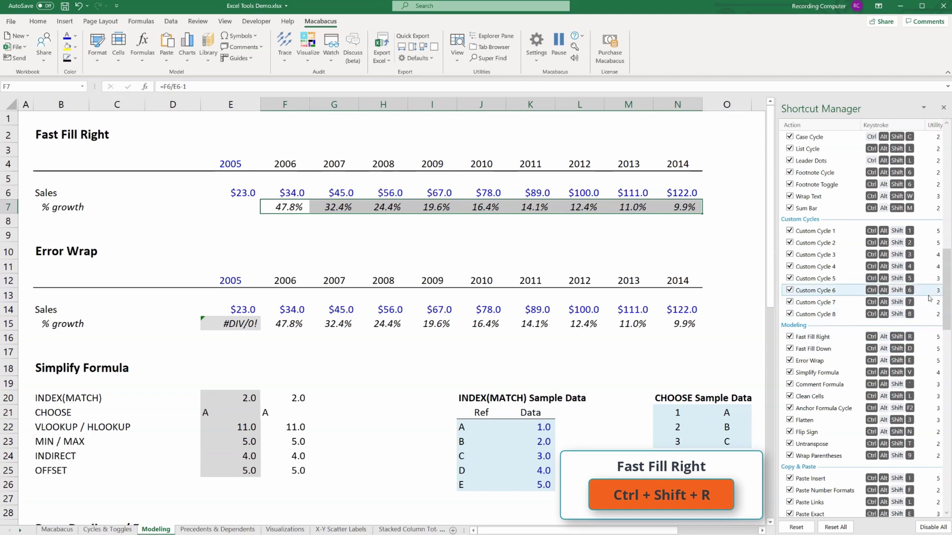
left_click_drag(947, 315, 948, 359)
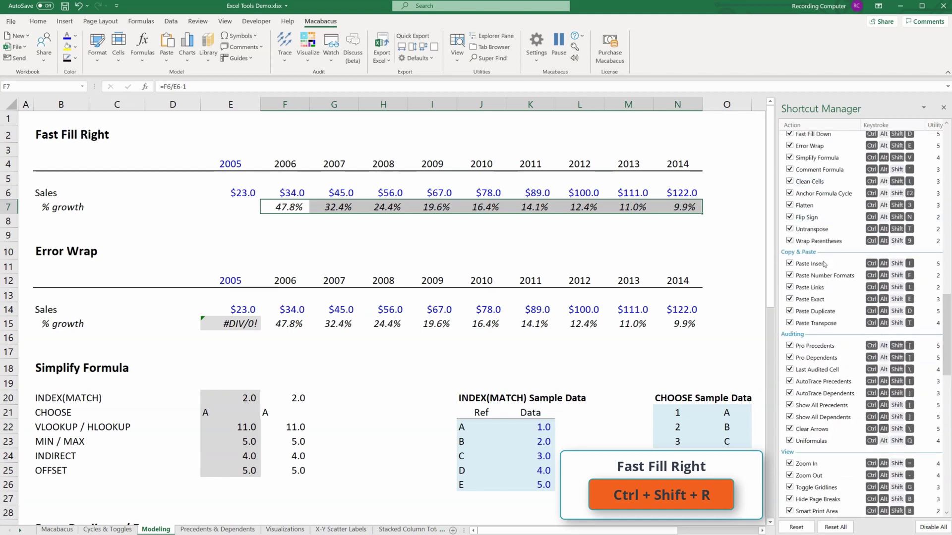
scroll(845, 288, "up", 1)
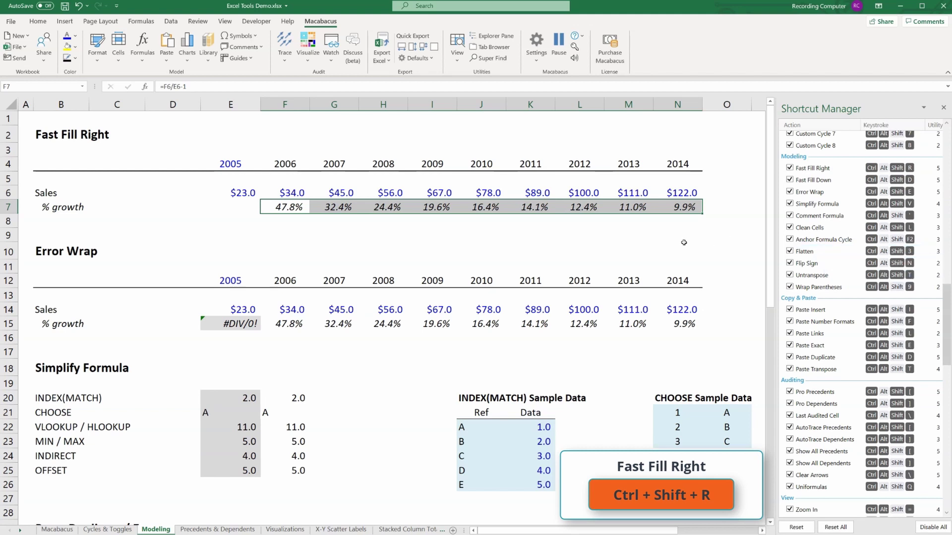
left_click(349, 208)
key("ctrl+shift+Right")
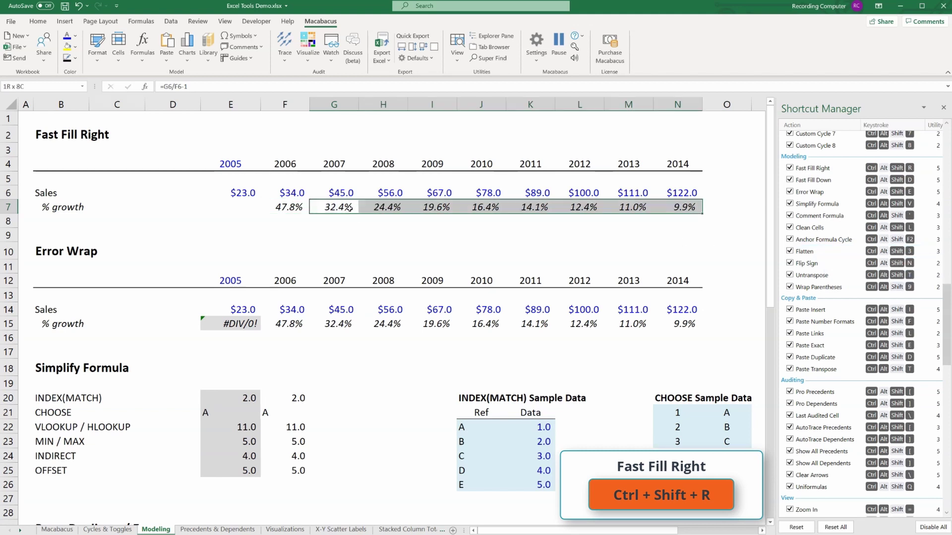
key("Delete")
key("Left")
key("Left")
key("Up")
key("Right")
key("Down")
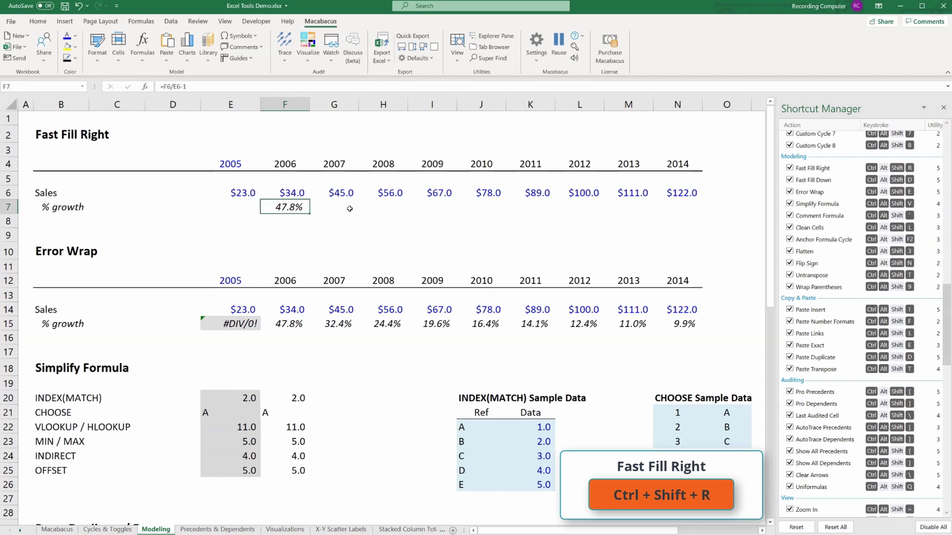
key("ctrl+shift+r")
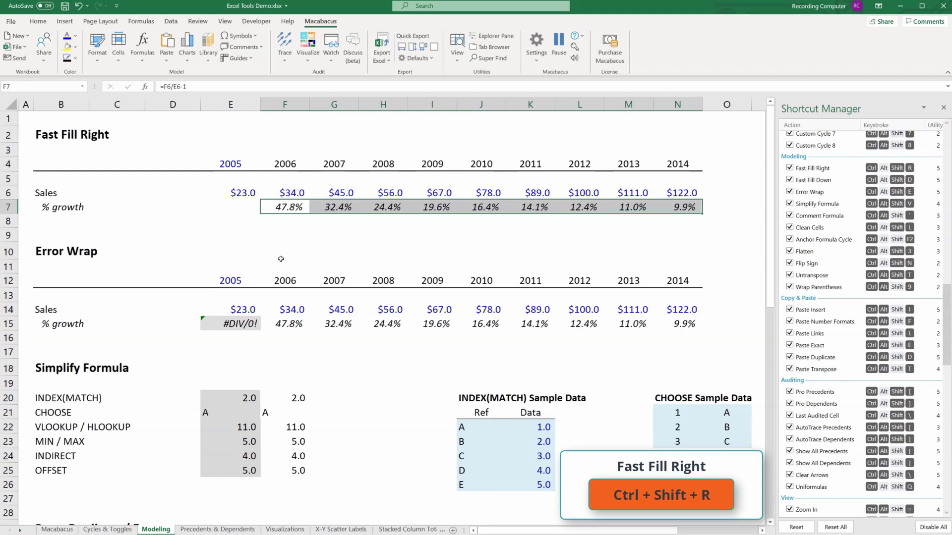
left_click(230, 323)
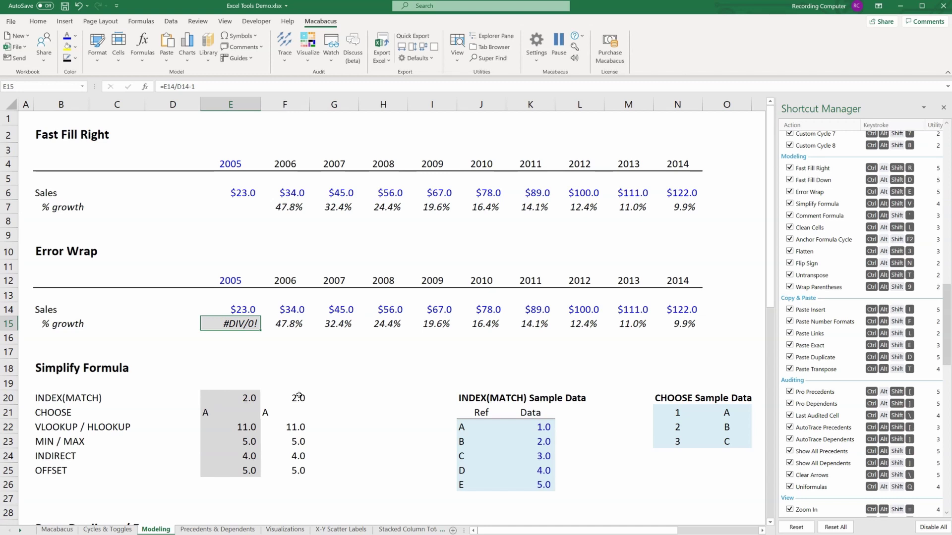
key("F2")
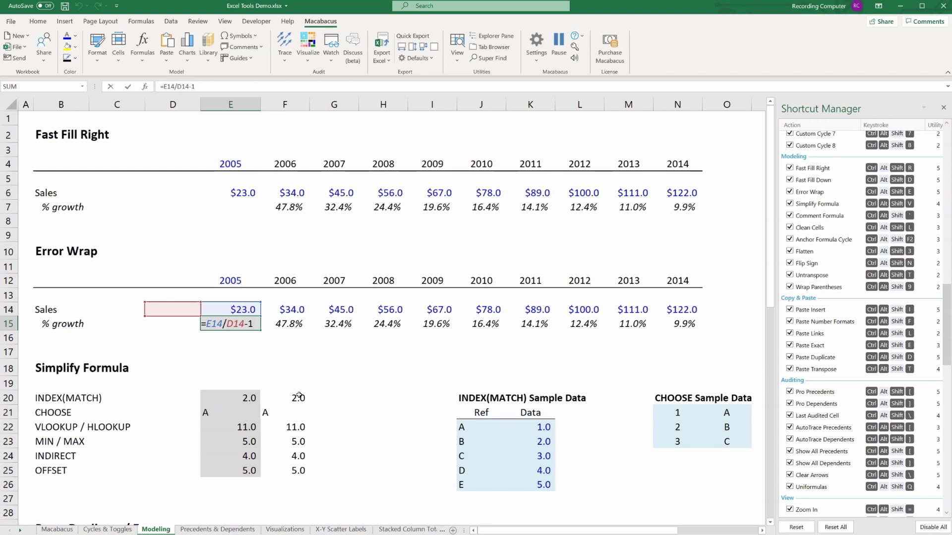
key("Escape")
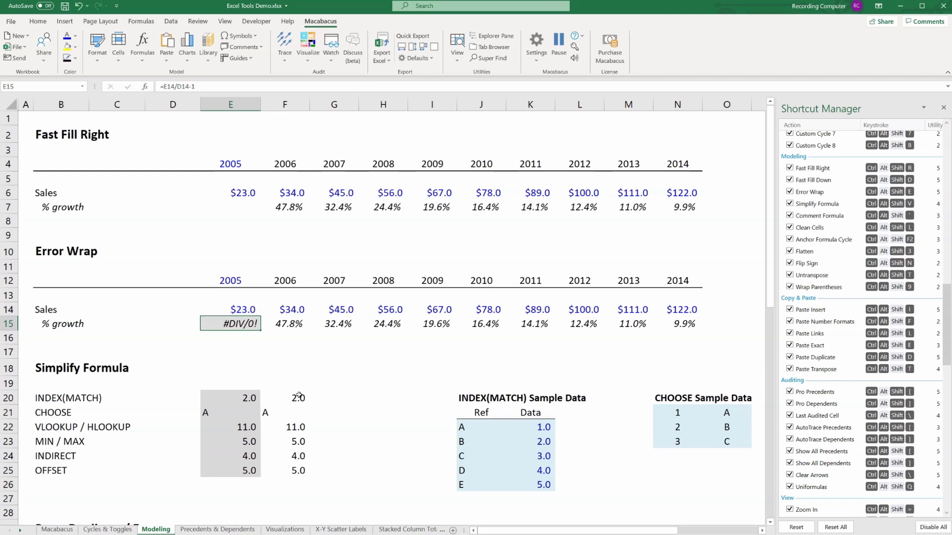
key("Right")
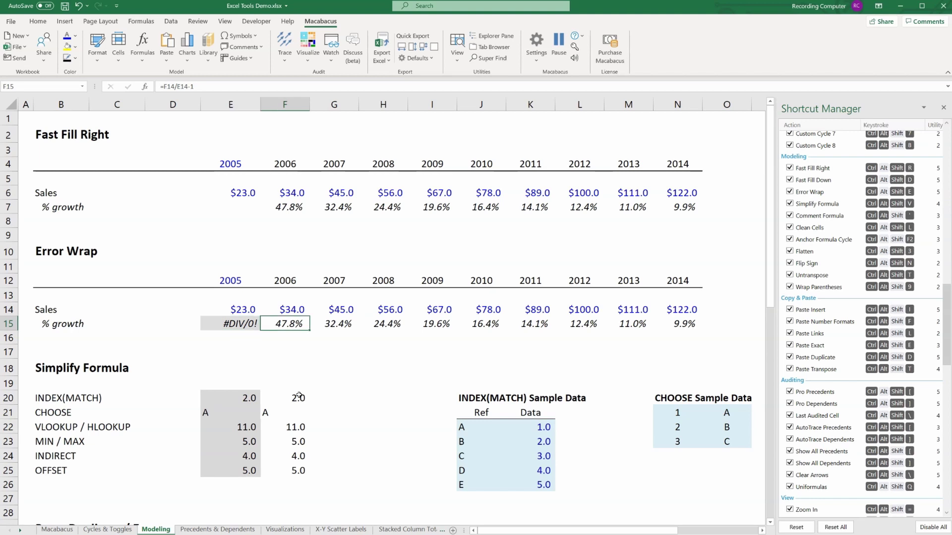
key("Right")
key("Right")
key("Right")
key("Right")
key("Right")
key("Right")
key("Right")
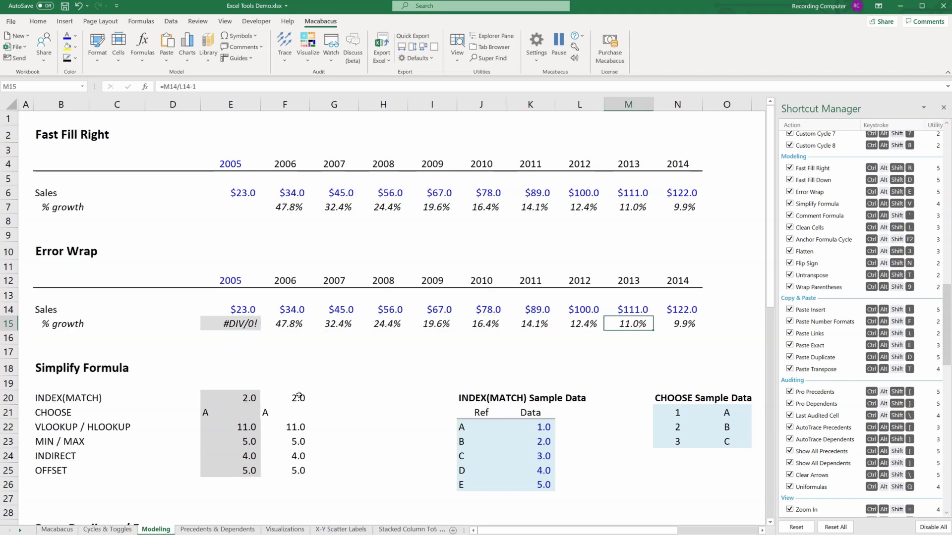
key("Right")
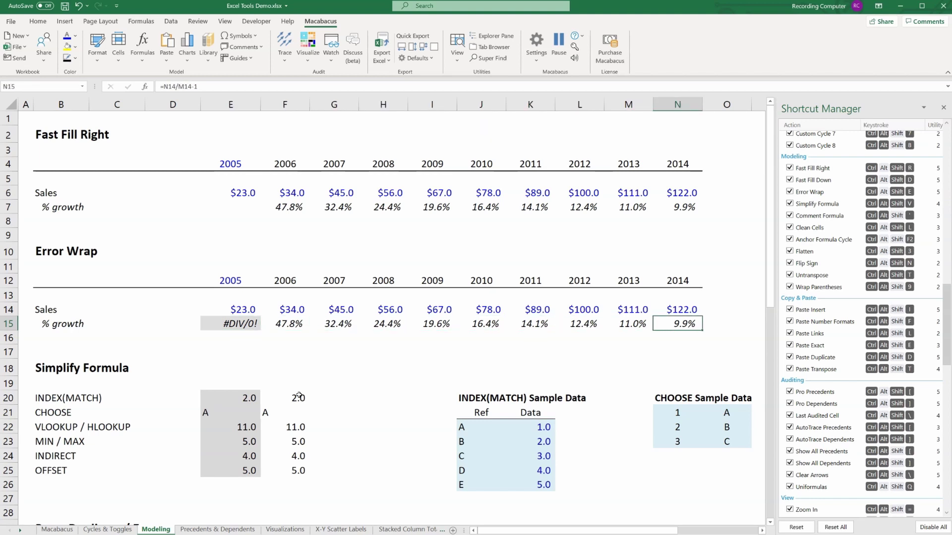
key("Left")
key("Left")
key("Left")
key("Left")
key("Left")
key("Left")
key("Left")
key("Left")
key("Left")
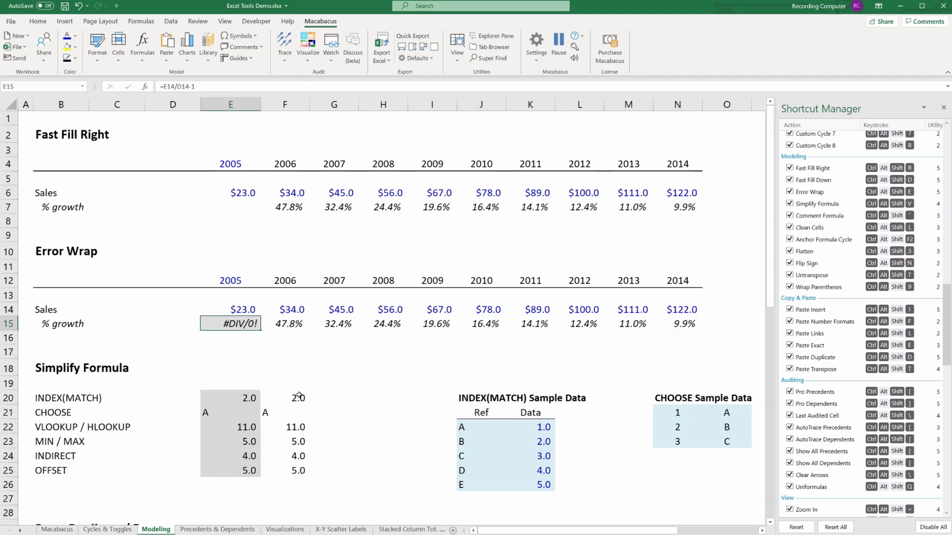
key("F2")
key("Left")
key("Left")
key("Left")
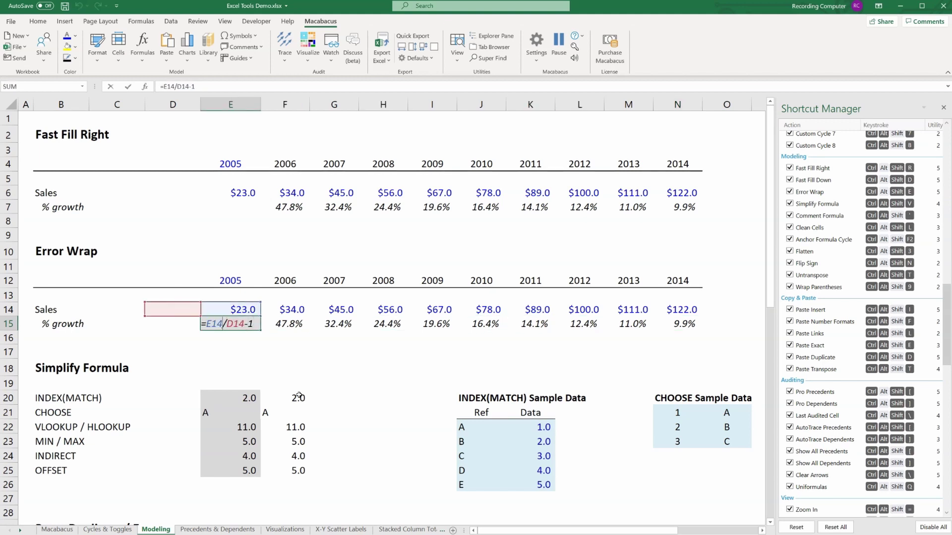
type("if")
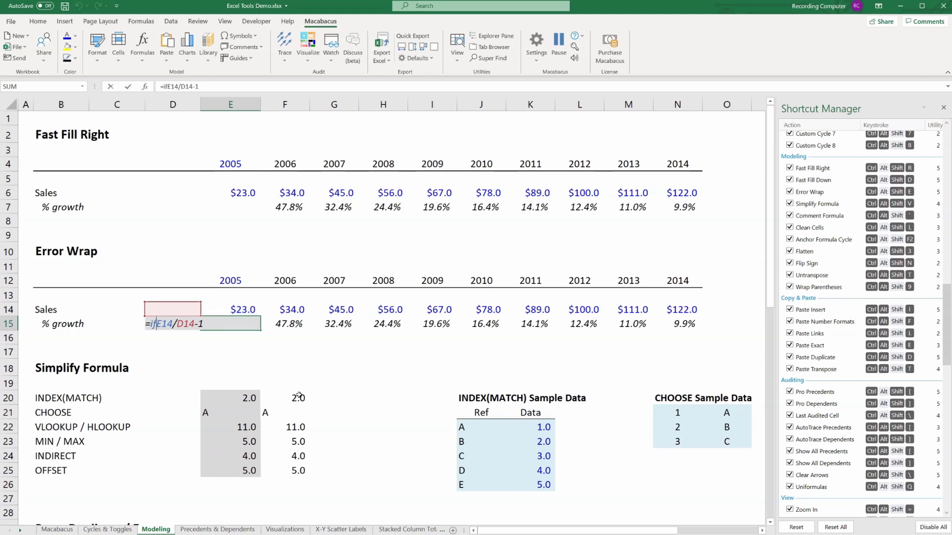
type("error(")
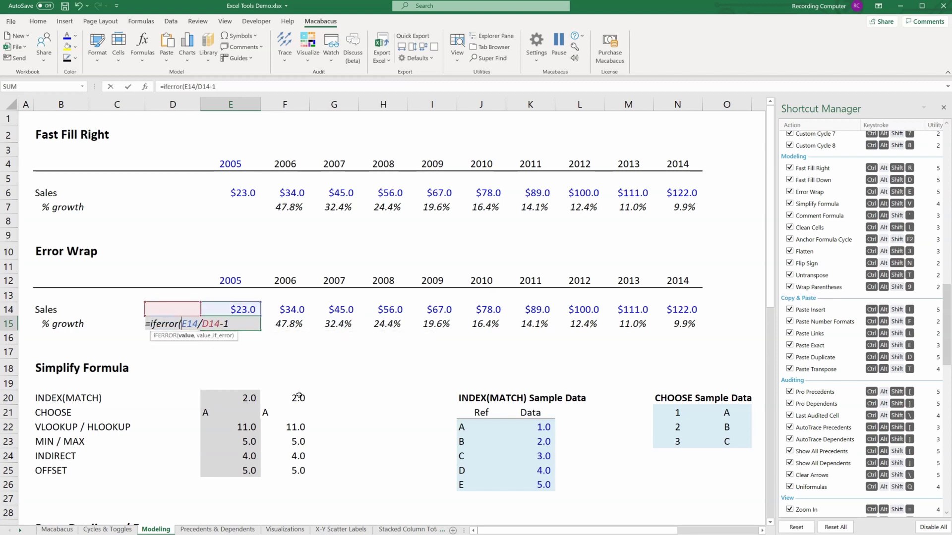
key("Escape")
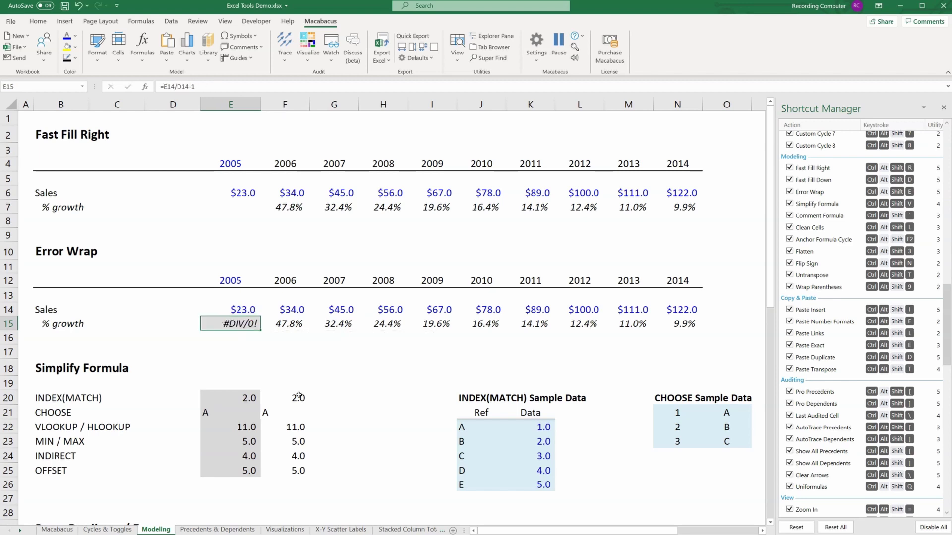
key("Right")
key("Left")
key("ctrl+shift+Right")
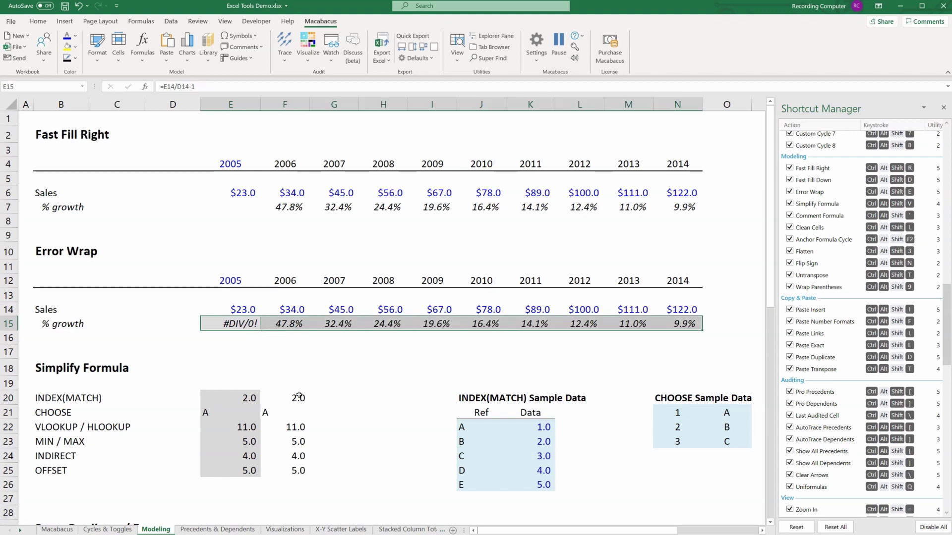
key("ctrl+shift+e")
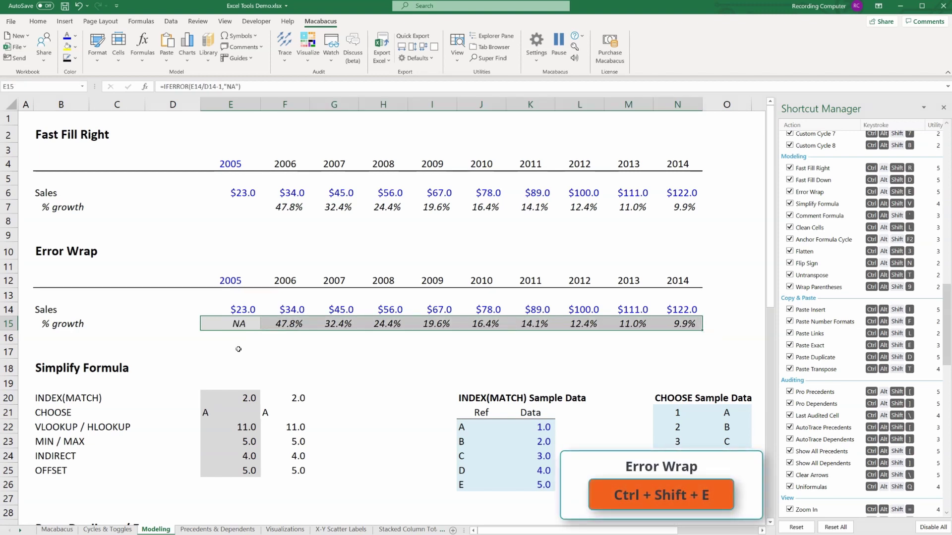
key("Right")
key("Right")
key("Right")
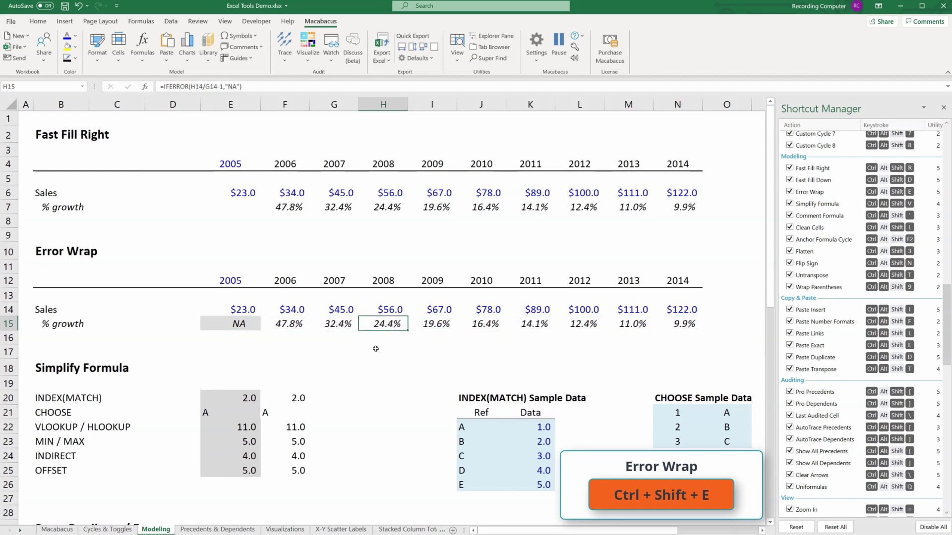
key("F2")
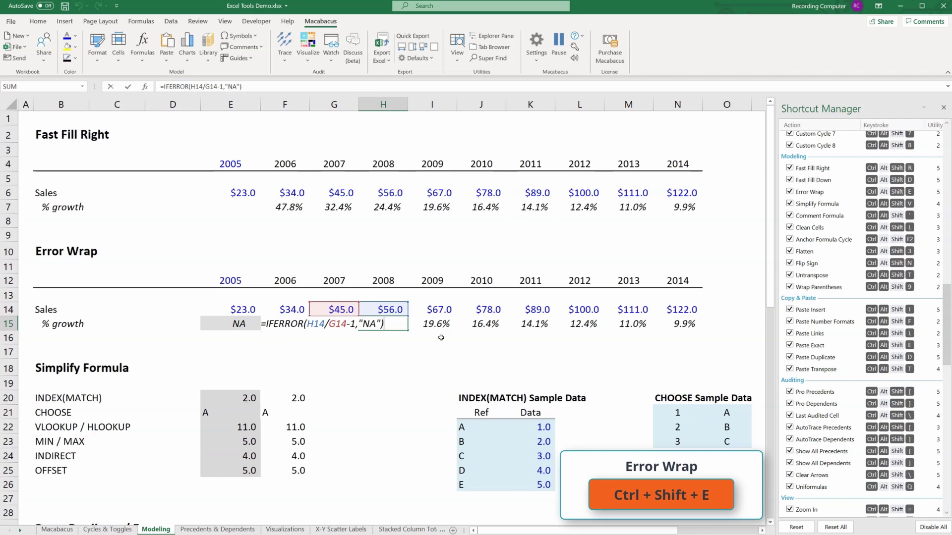
key("Escape")
key("Right")
key("Right")
key("Right")
key("F2")
key("Escape")
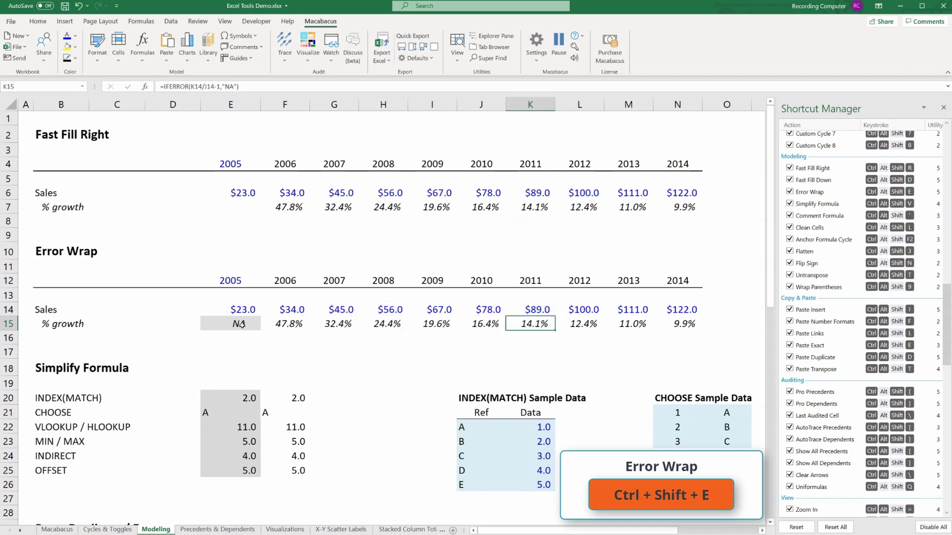
key("Left")
key("Left")
key("Left")
key("F2")
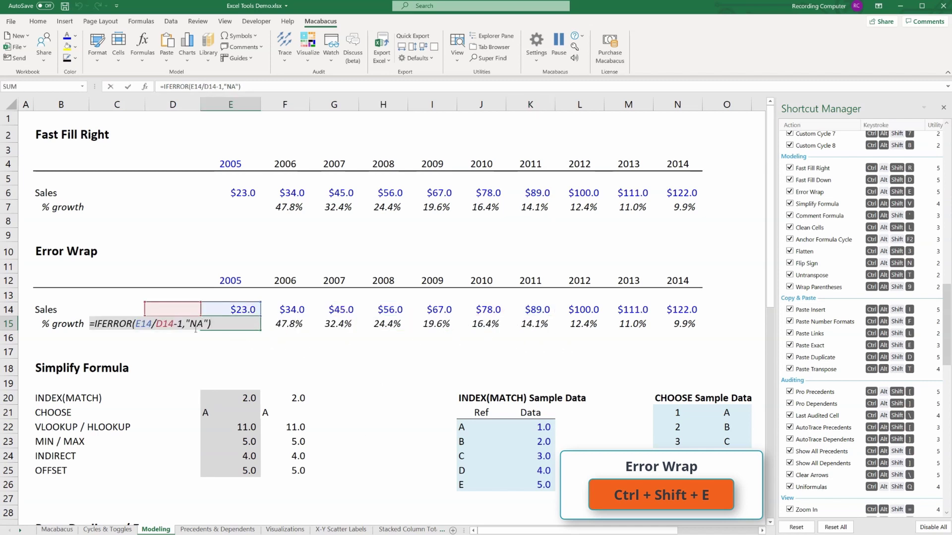
key("Escape")
left_click(532, 331)
key("F2")
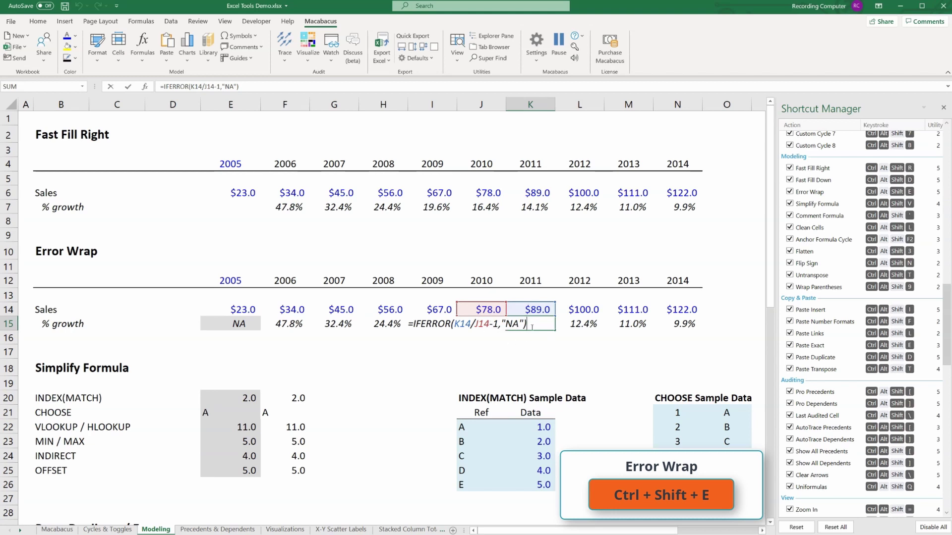
key("Escape")
left_click(240, 327)
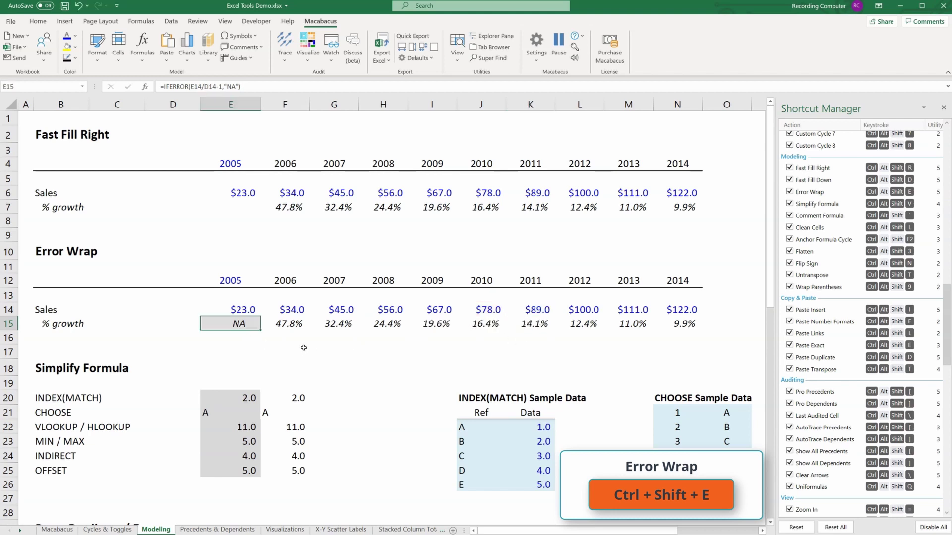
key("ctrl+shift+Right")
key("ctrl+alt+shift+e")
left_click(256, 352)
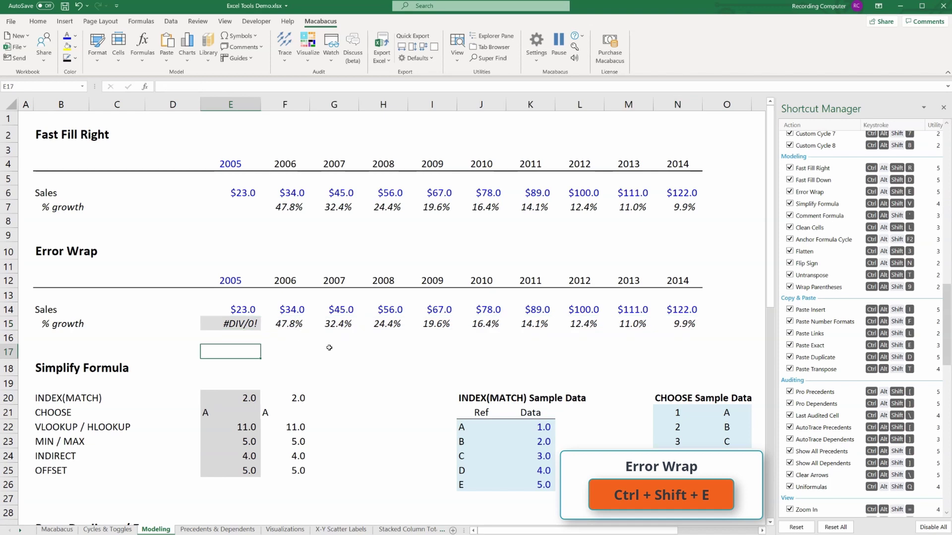
left_click(329, 348)
left_click(290, 326)
key("Right")
key("Right")
key("Left")
key("Left")
key("Left")
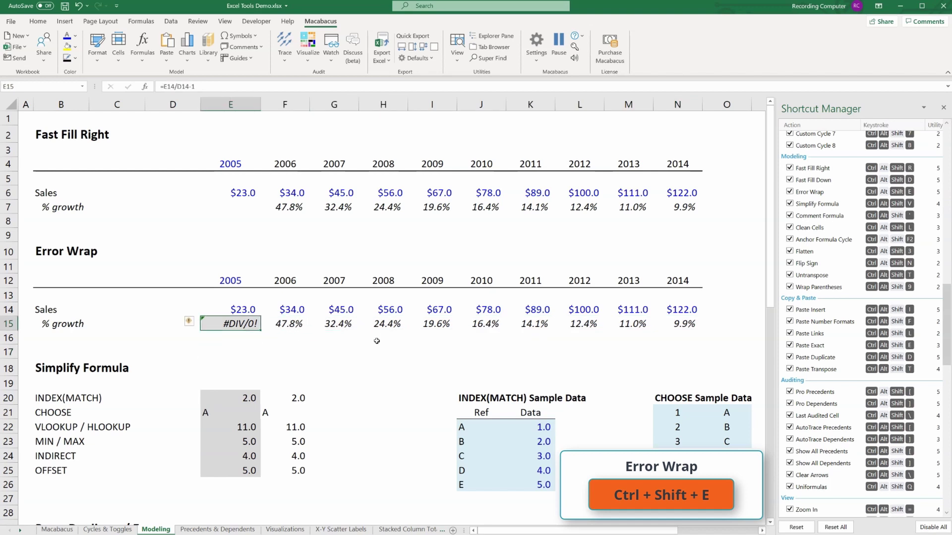
key("ctrl+shift+Right")
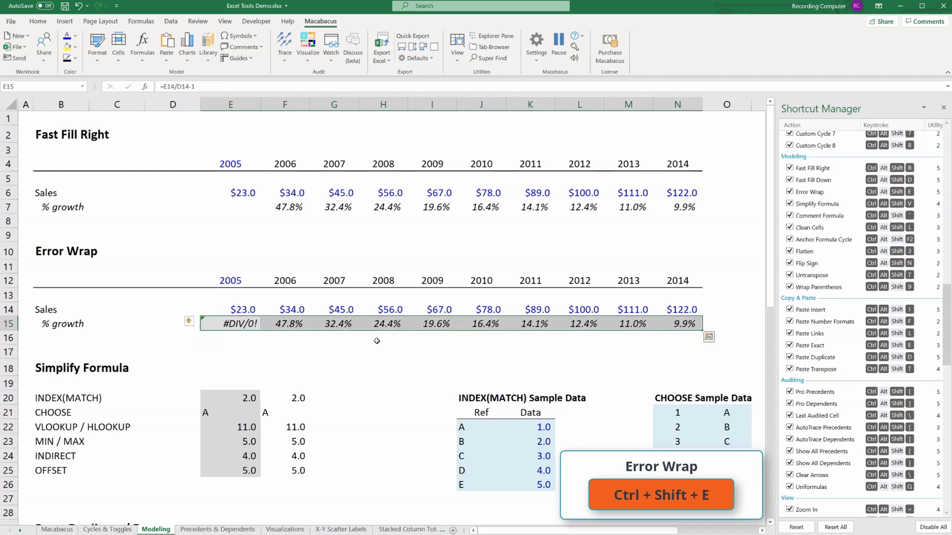
key("ctrl+alt+shift+e")
key("Right")
key("Right")
key("Right")
key("Left")
key("Left")
key("Left")
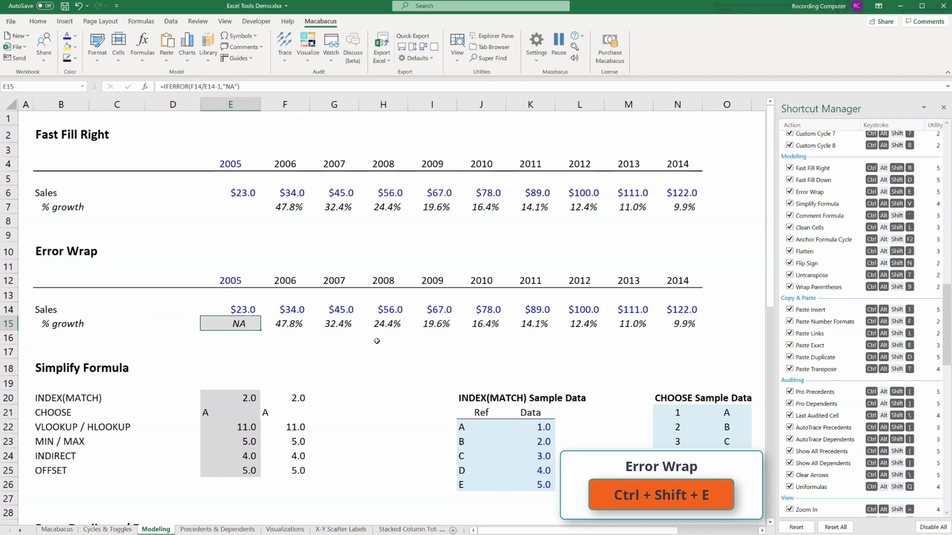
key("Down")
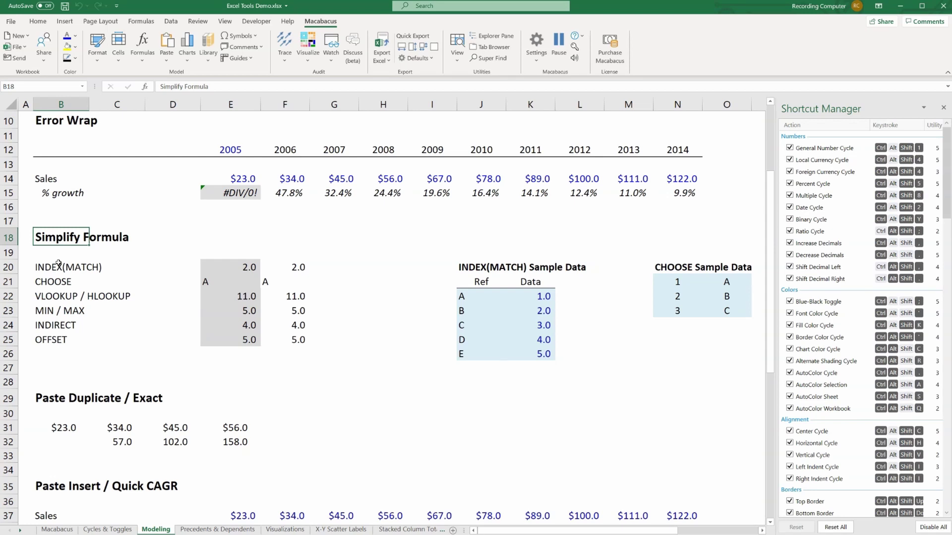
Inspect the INDEX/MATCH formula in E20.
left_click(230, 268)
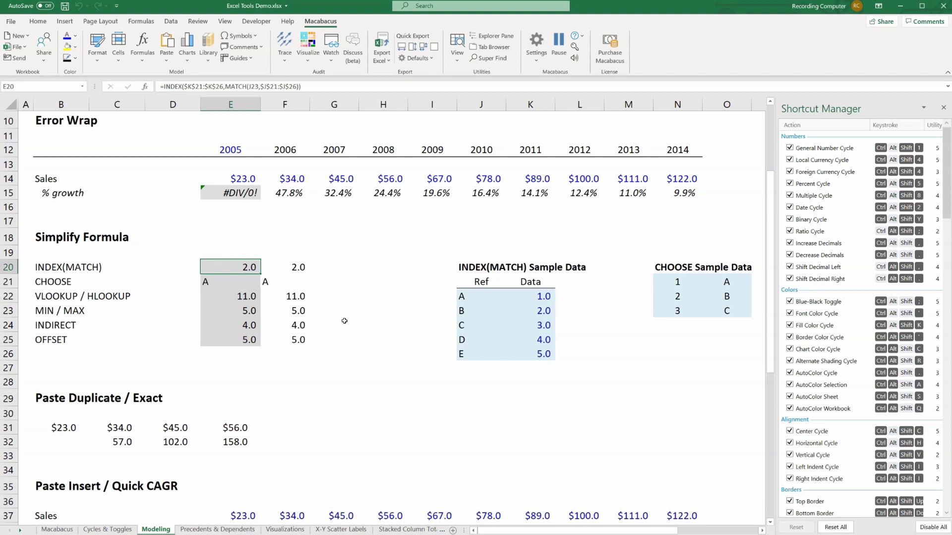
key("F2")
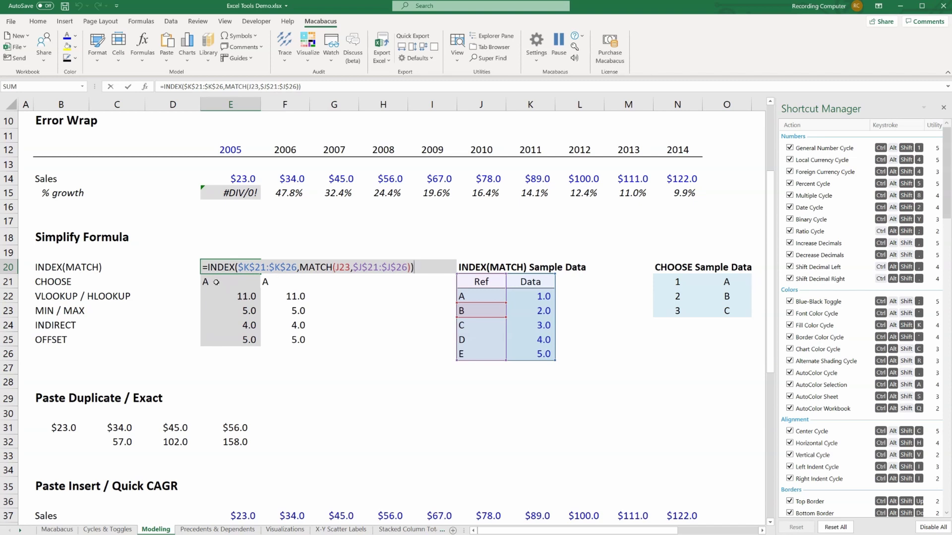
left_click(214, 285)
left_click_drag(59, 298, 64, 351)
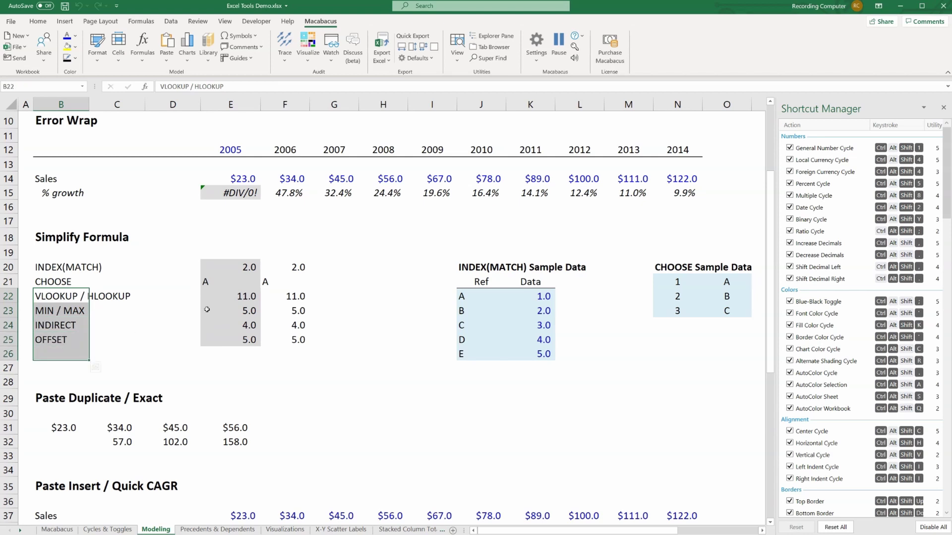
Examine the copied INDEX/MATCH formula and its references in F20.
left_click(224, 273)
left_click(295, 270)
key("F2")
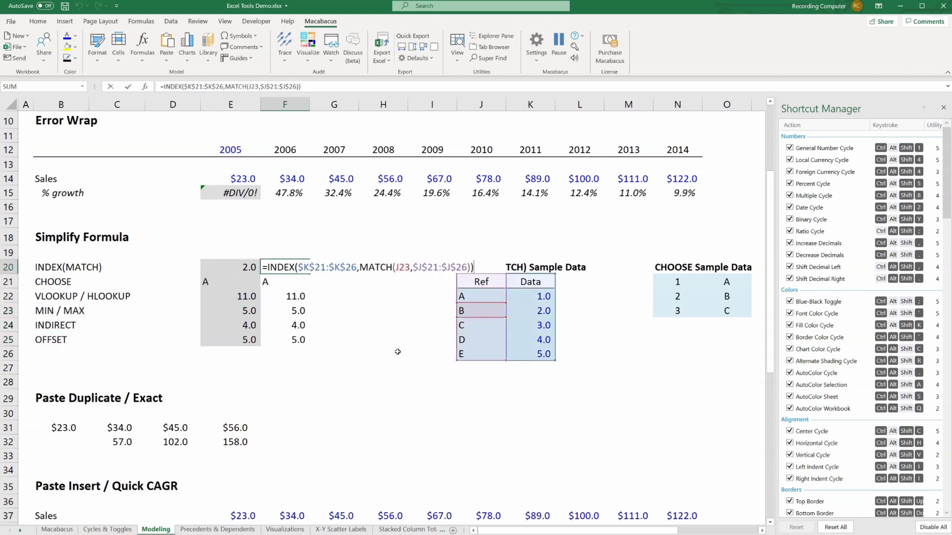
key("Escape")
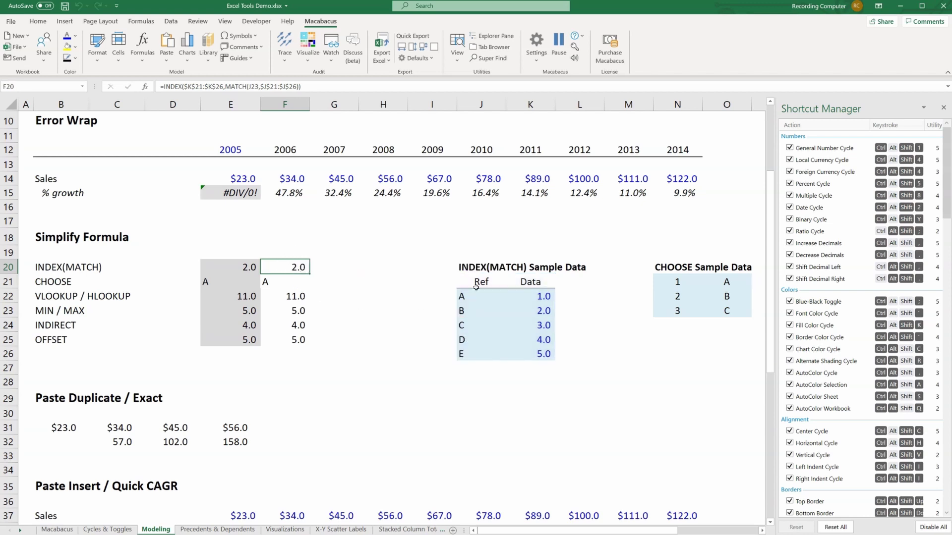
key("F2")
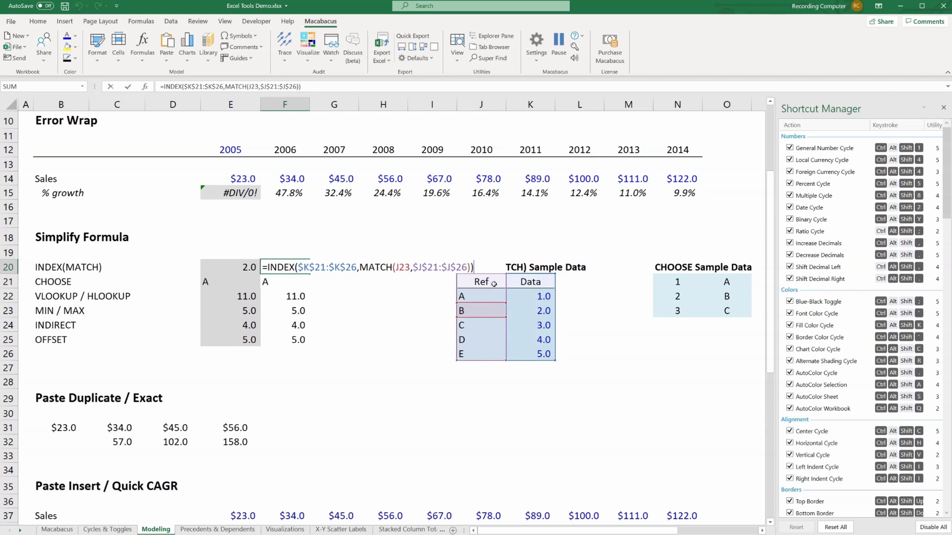
key("Escape")
key("F2")
key("Escape")
Compare column F's copies with E20's original, then paste the copied formulas into F20:F25.
left_click(278, 283)
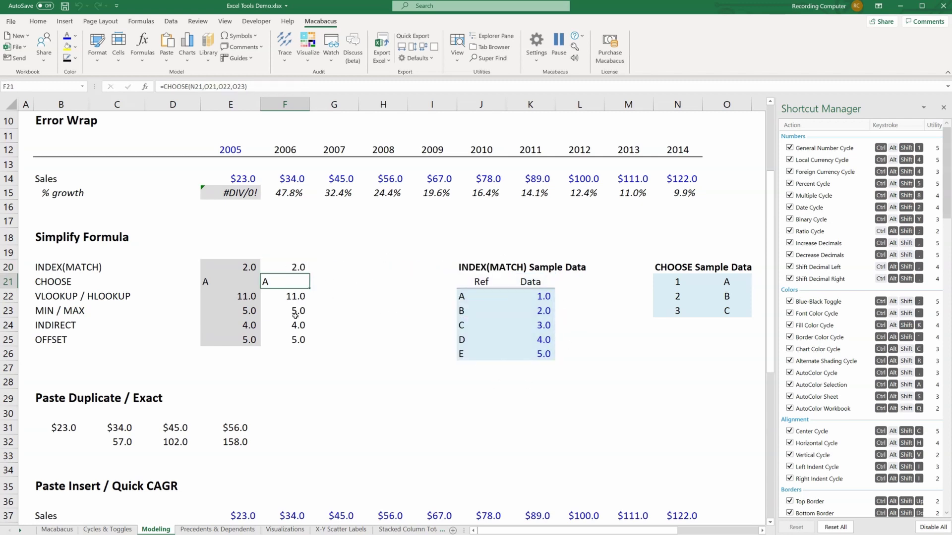
left_click(293, 341)
left_click(280, 269)
double_click(232, 264)
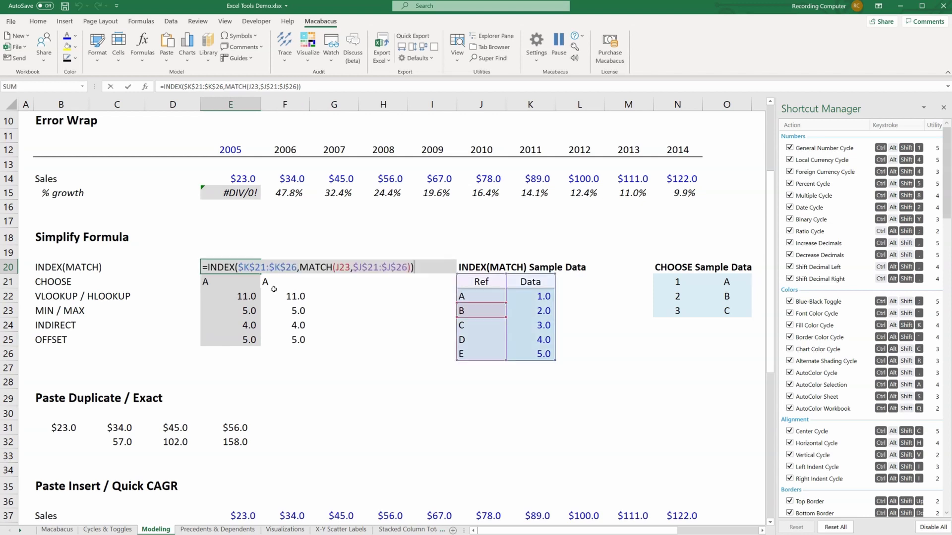
left_click(279, 267)
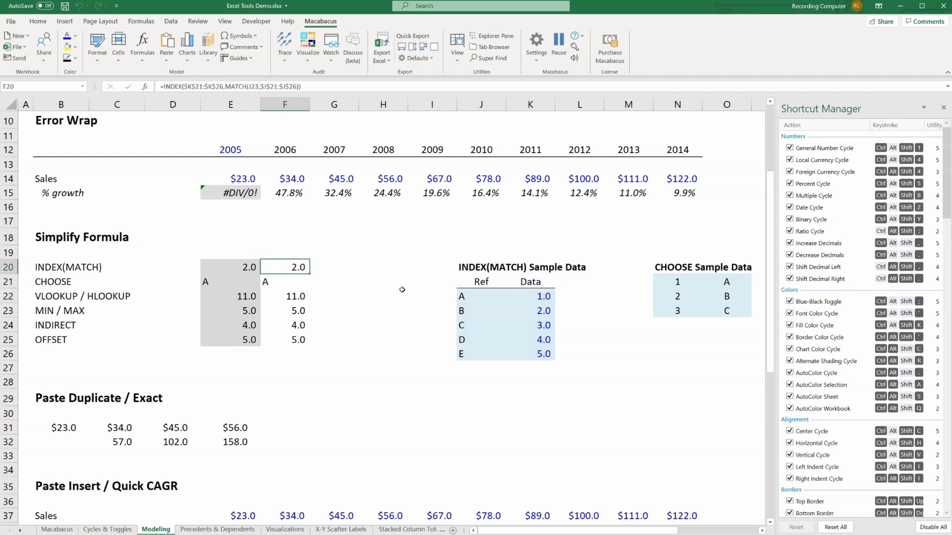
key("ctrl+v")
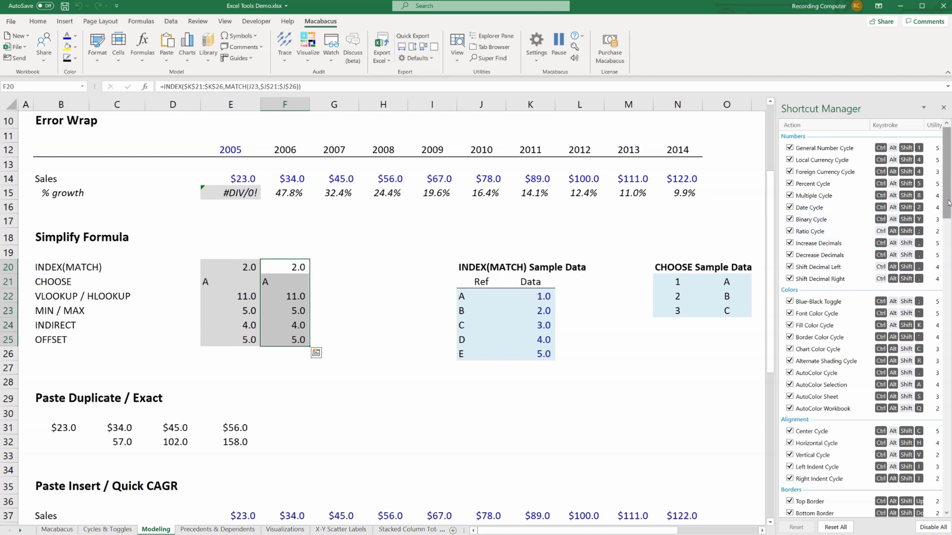
Apply Macabacus Simplify Formula (Ctrl+Alt+Shift+V) to the F20:F25 lookup formulas.
scroll(860, 317, "down", 5)
scroll(949, 268, "down", 3)
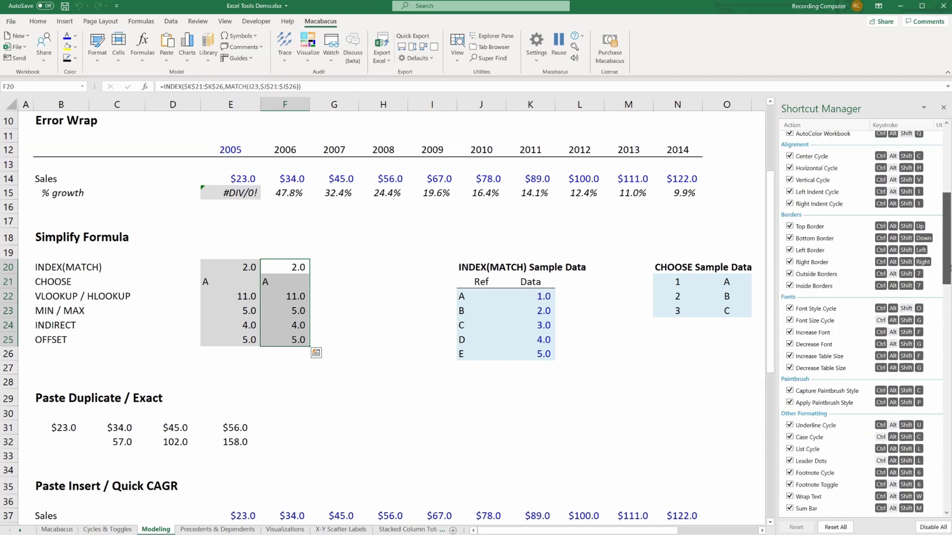
scroll(950, 268, "down", 15)
key("ctrl+alt+shift+v")
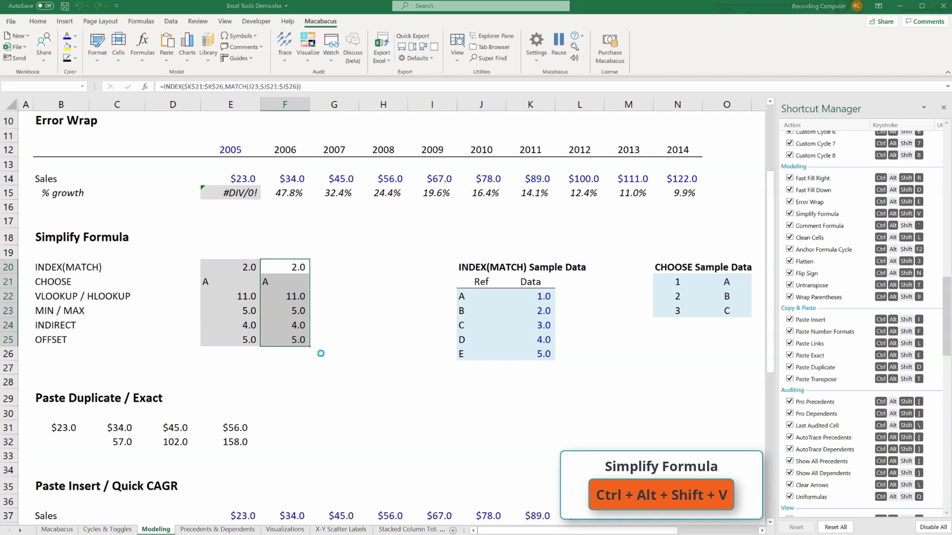
left_click(450, 281)
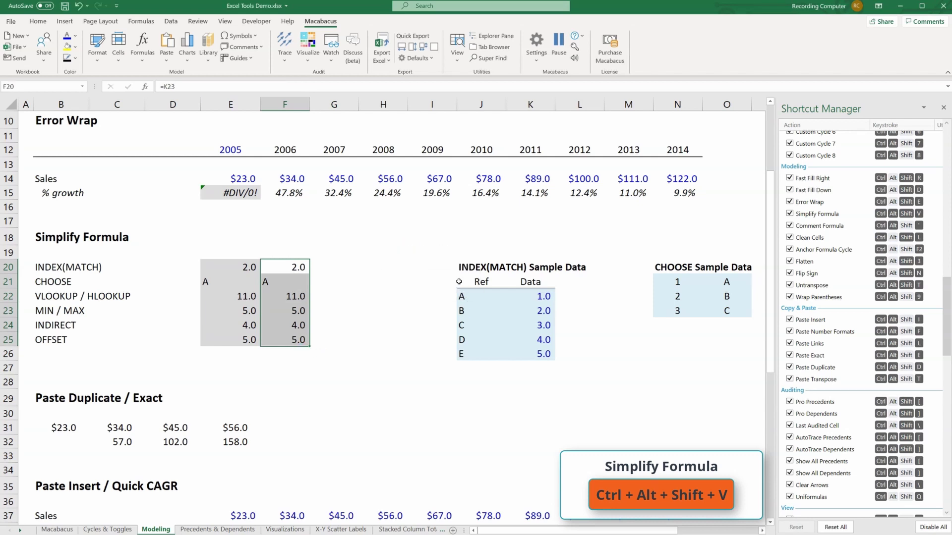
left_click(264, 367)
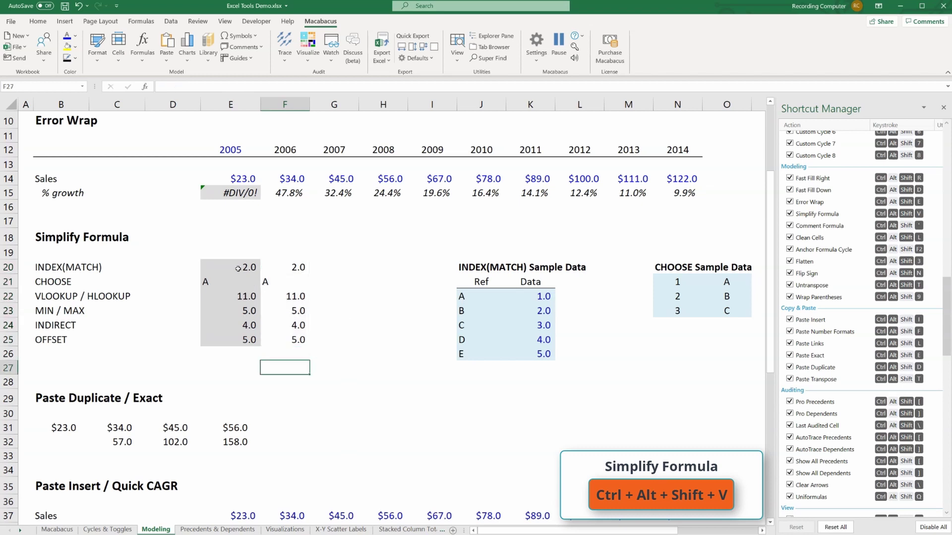
left_click_drag(238, 268, 271, 342)
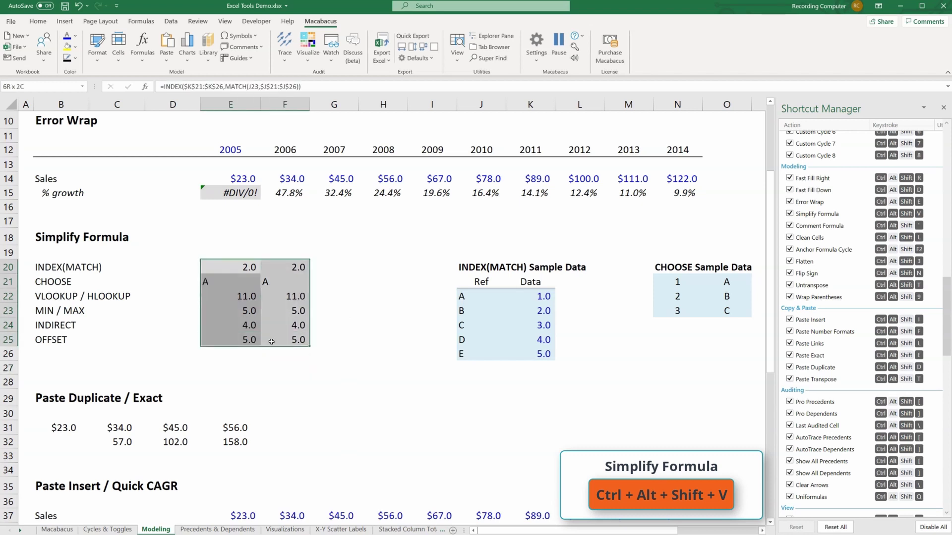
key("Right")
key("F2")
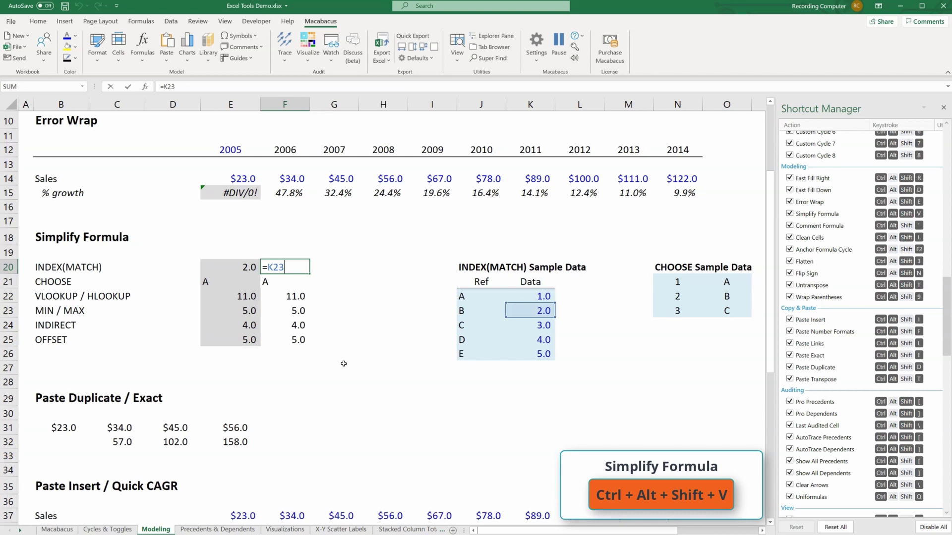
key("Return")
key("F2")
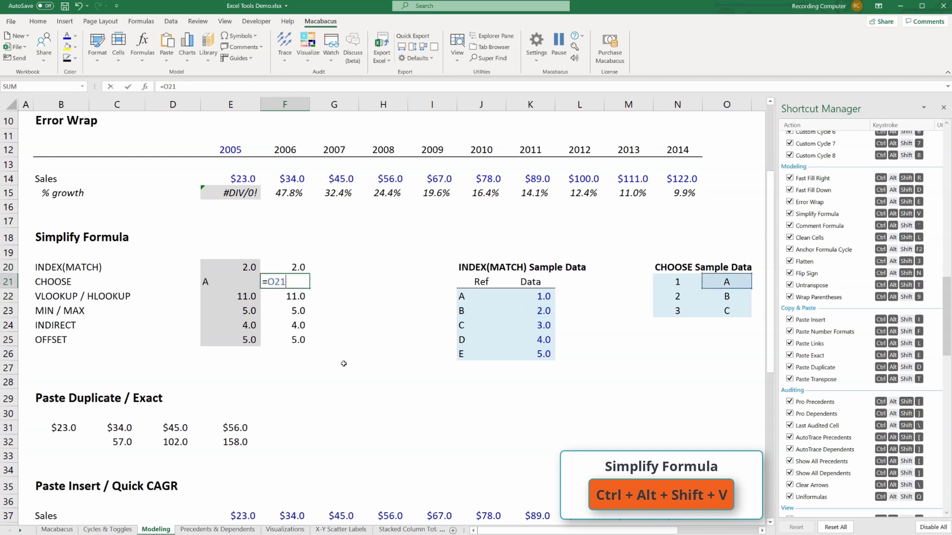
key("Return")
key("F2")
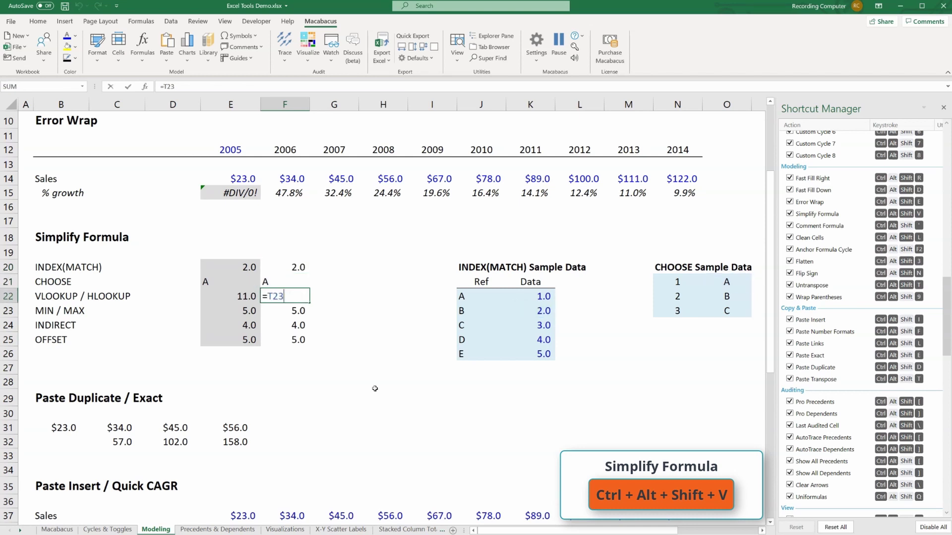
mouse_move(501, 531)
left_mouse_down()
mouse_move(568, 530)
mouse_move(483, 530)
left_mouse_up()
key("Return")
left_click_drag(285, 267, 285, 325)
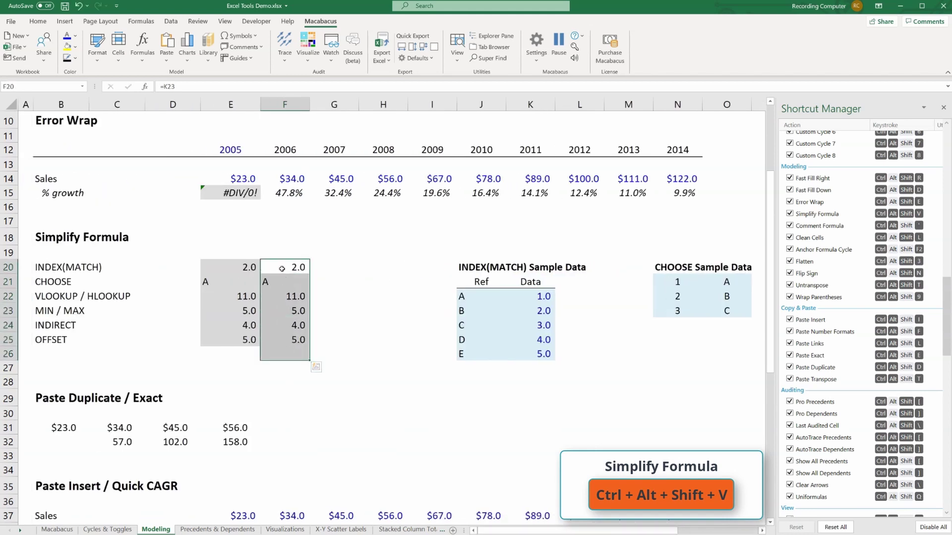
left_click_drag(283, 267, 291, 334)
left_click_drag(243, 270, 243, 341)
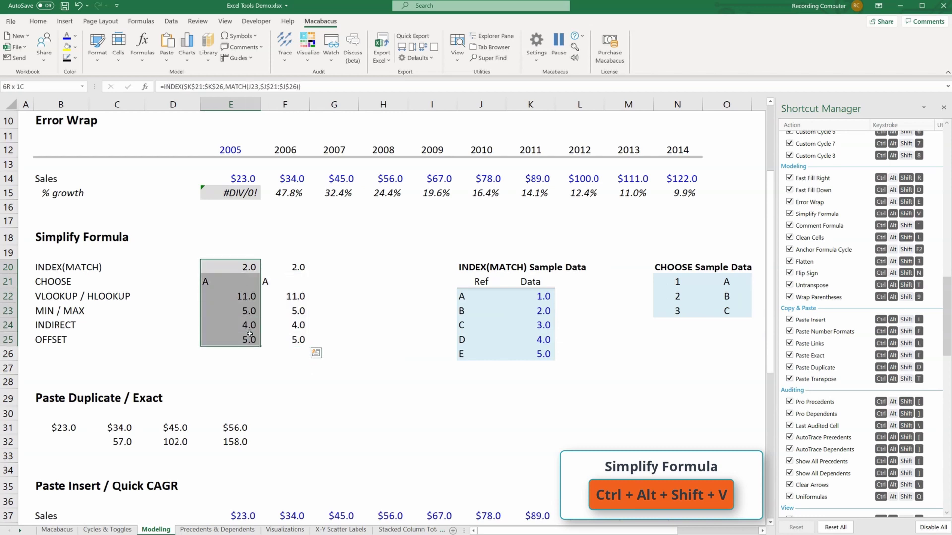
left_click_drag(291, 274, 292, 341)
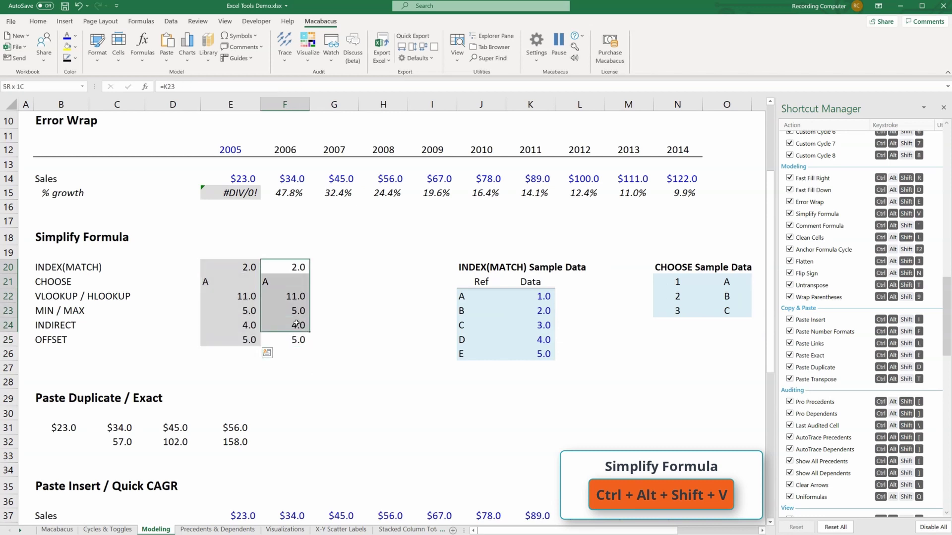
double_click(290, 270)
key("Escape")
key("Down")
key("F2")
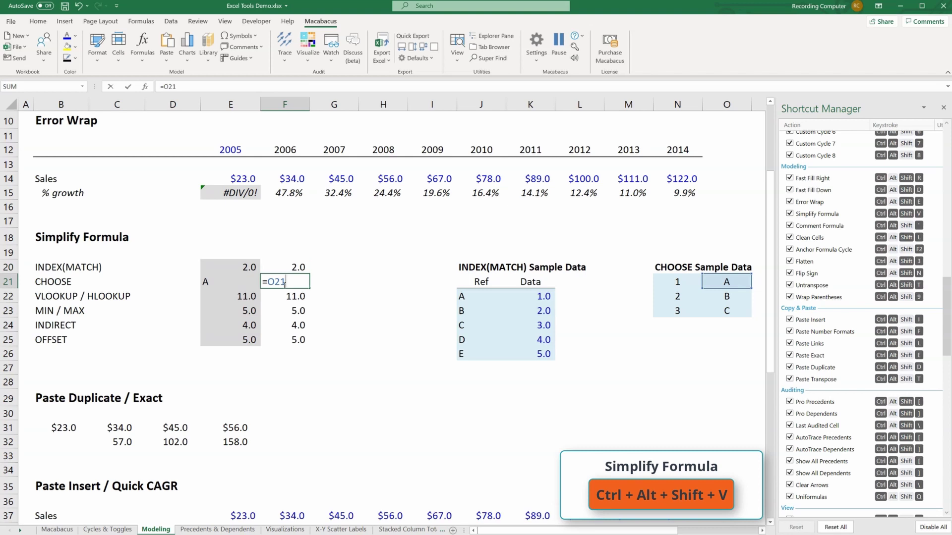
key("Escape")
double_click(228, 273)
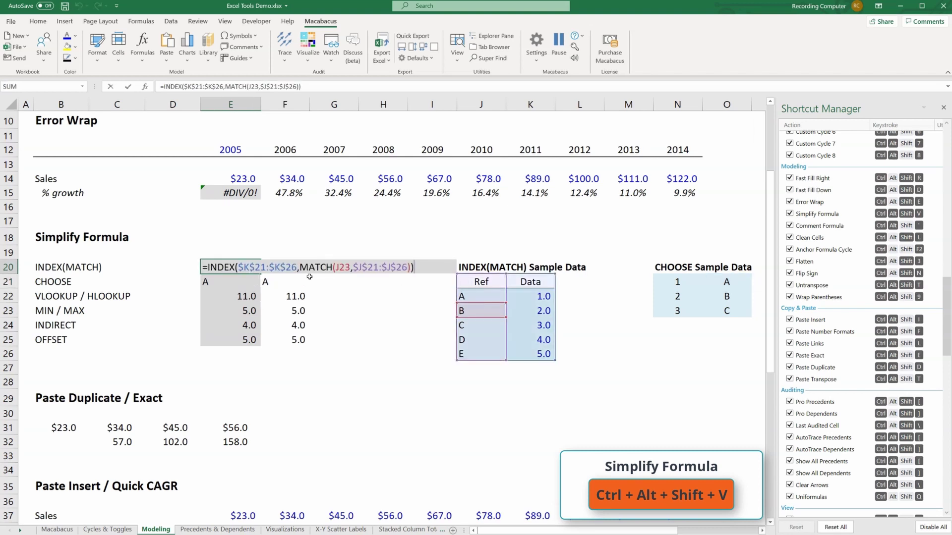
key("Escape")
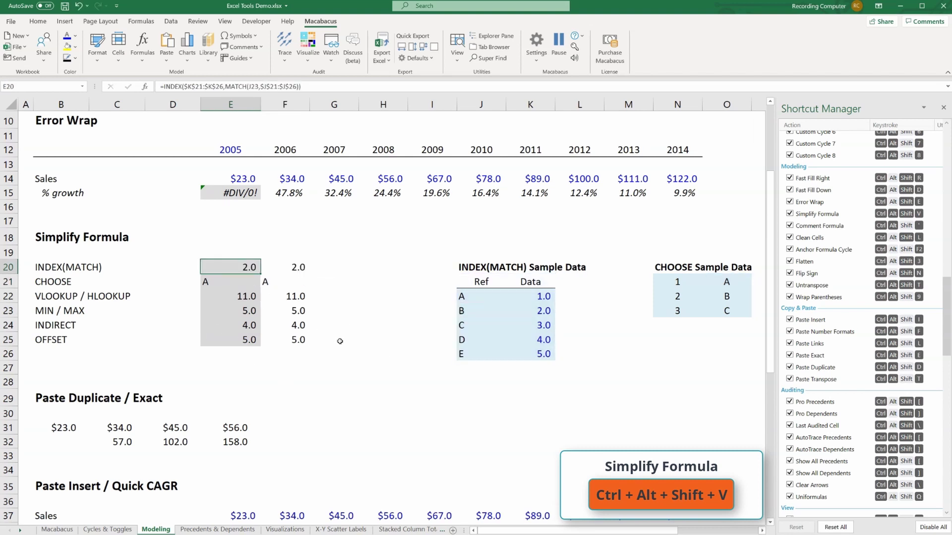
left_click_drag(285, 266, 295, 341)
key("ctrl+alt+shift+v")
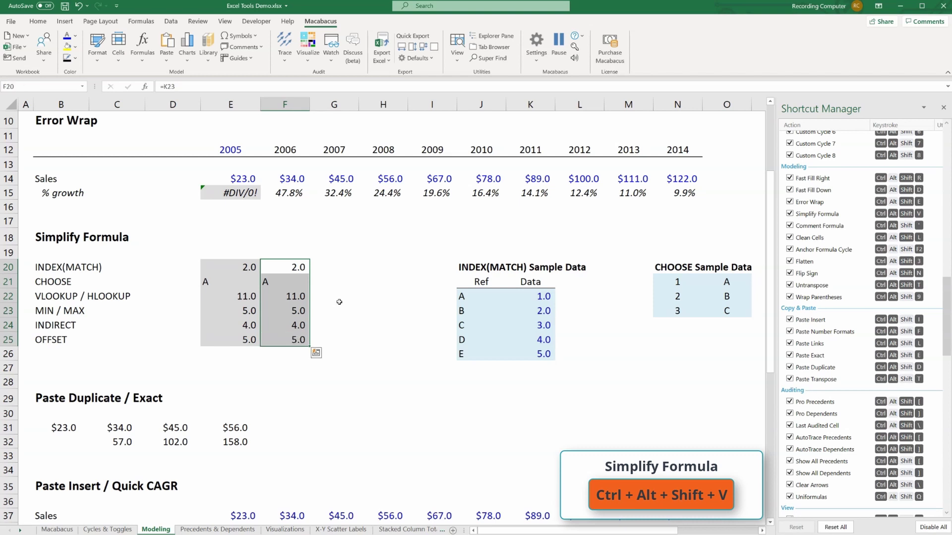